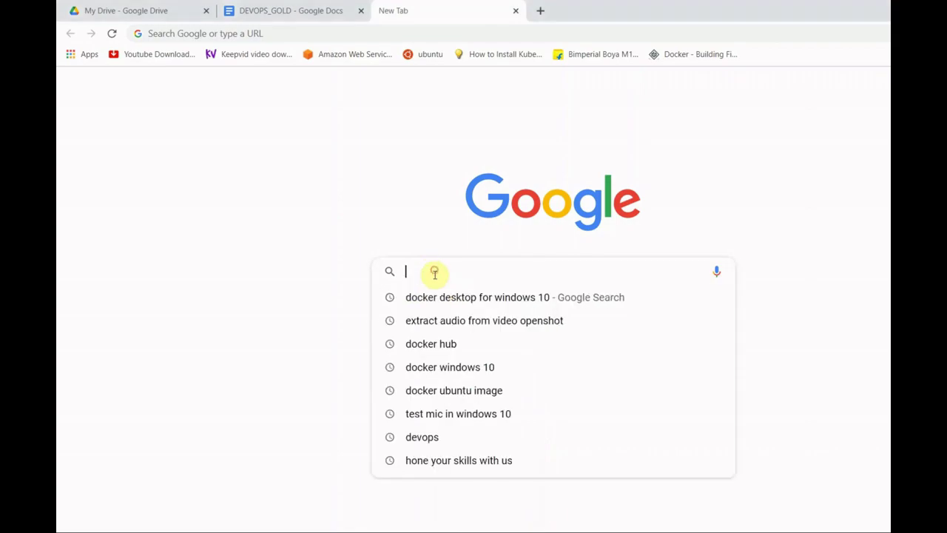
# - Search Google for "docker desktop for windows 10" and download Docker Desktop for Windows from the Docker Docs install page
pyautogui.write('docker')
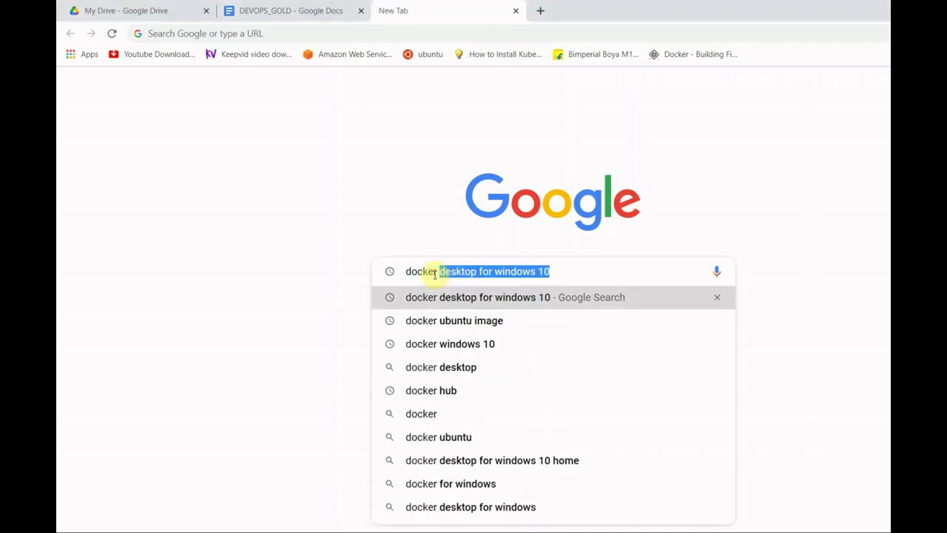
pyautogui.press('Return')
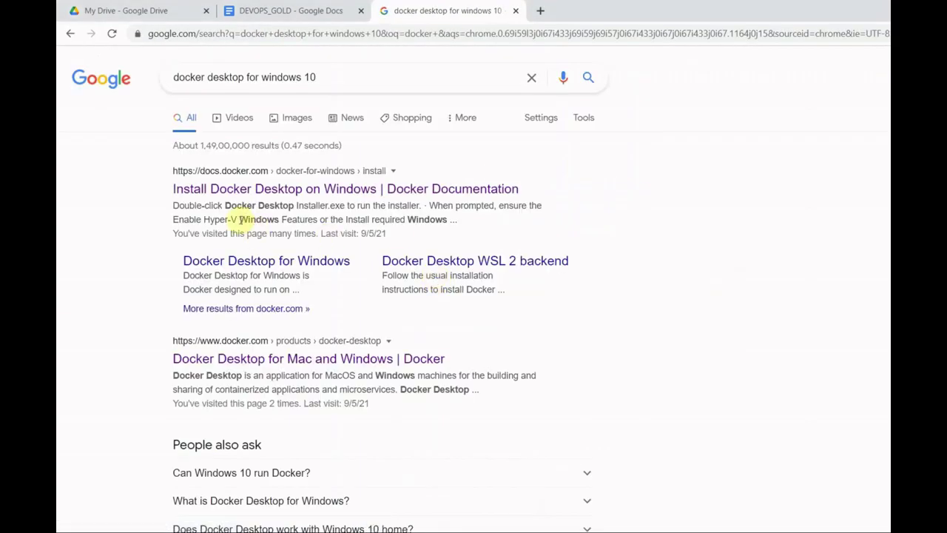
pyautogui.click(191, 191)
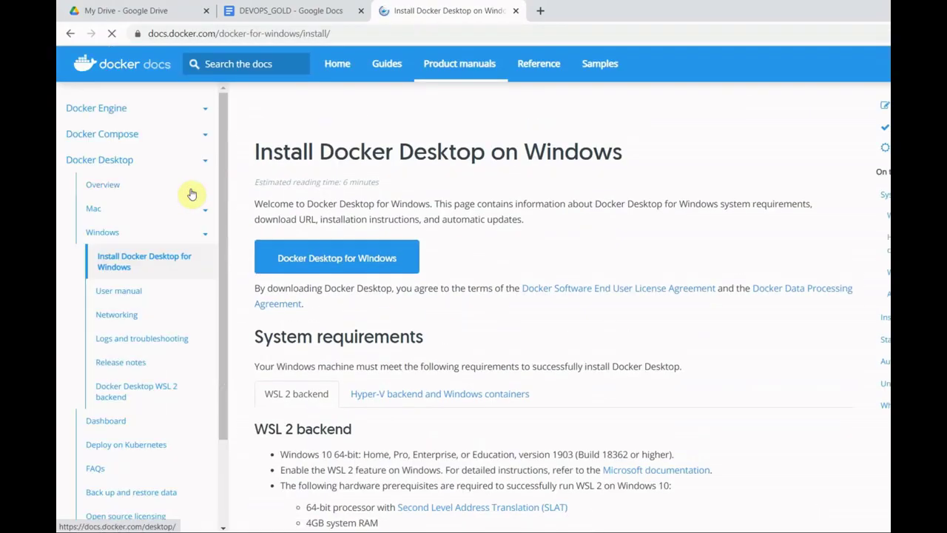
pyautogui.click(376, 259)
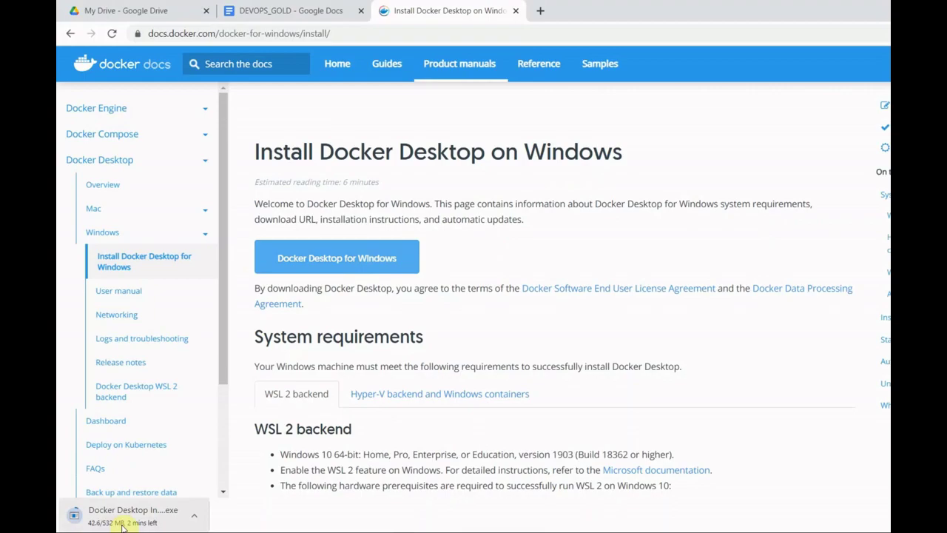
# - Pause the Docker Desktop installer download and open the Downloads folder in File Explorer
pyautogui.click(191, 516)
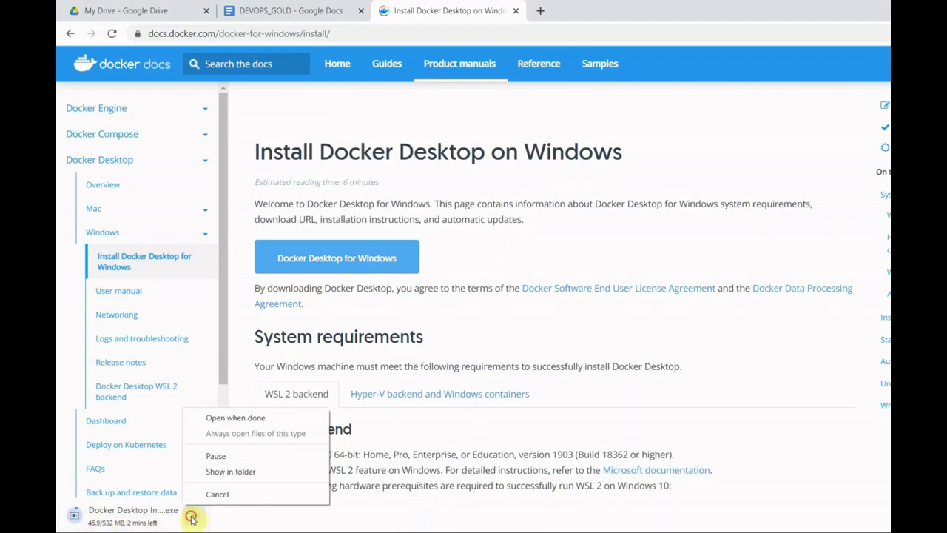
pyautogui.click(219, 459)
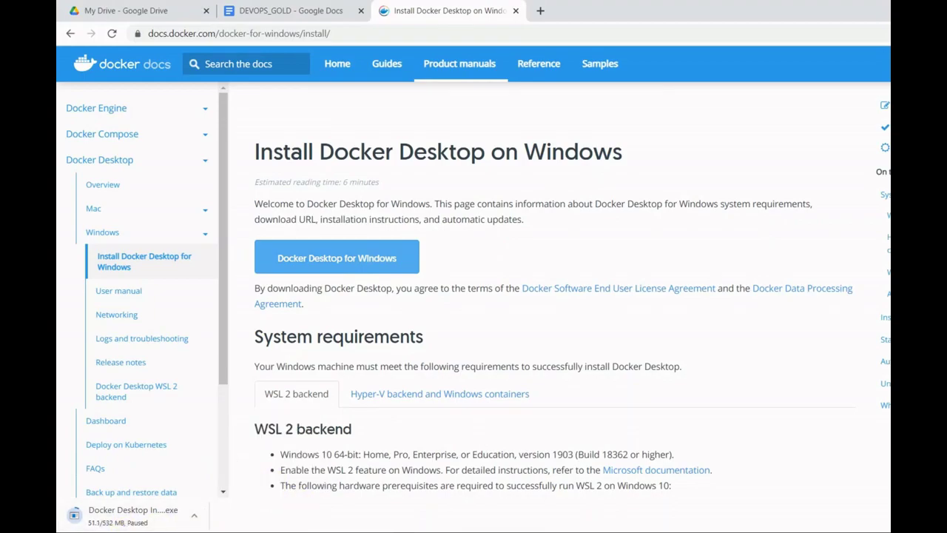
pyautogui.moveTo(389, 529)
pyautogui.click(400, 494)
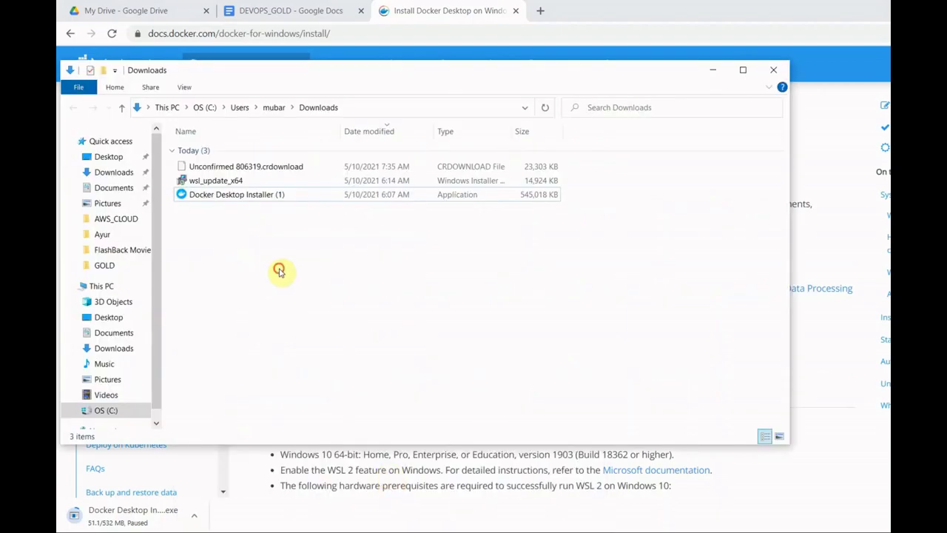
# - Install Docker Desktop from "Docker Desktop Installer (1)" with the WSL 2 Windows components and desktop shortcut enabled, closing the installer at the end
pyautogui.click(244, 197)
pyautogui.doubleClick(243, 196)
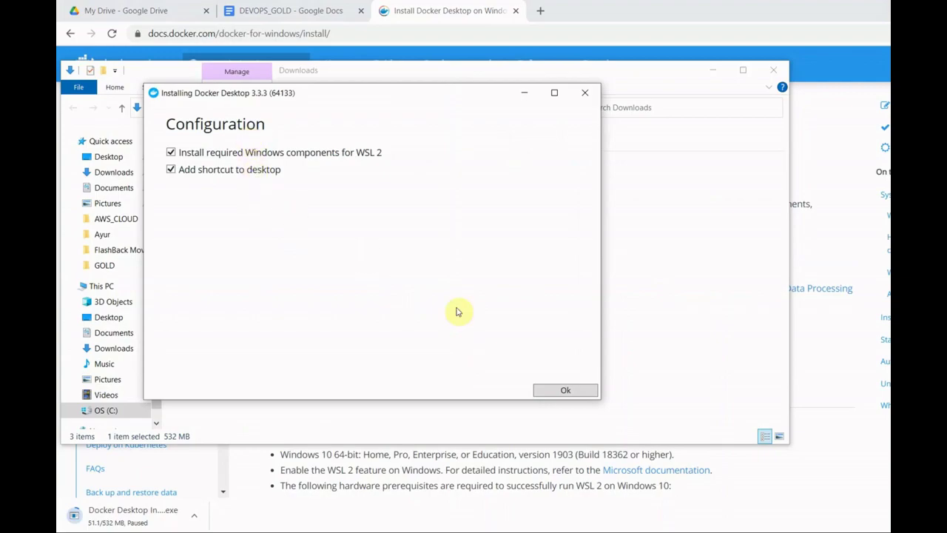
pyautogui.click(562, 391)
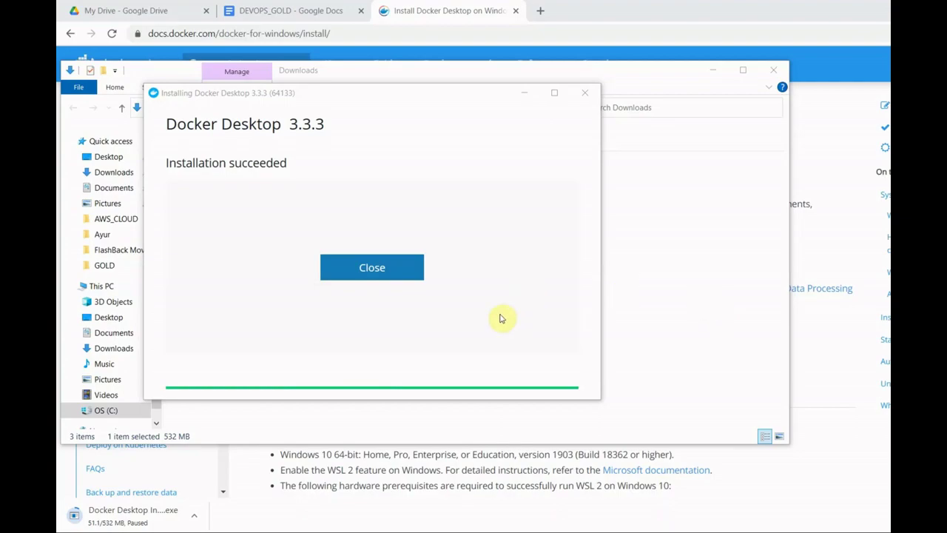
pyautogui.click(412, 279)
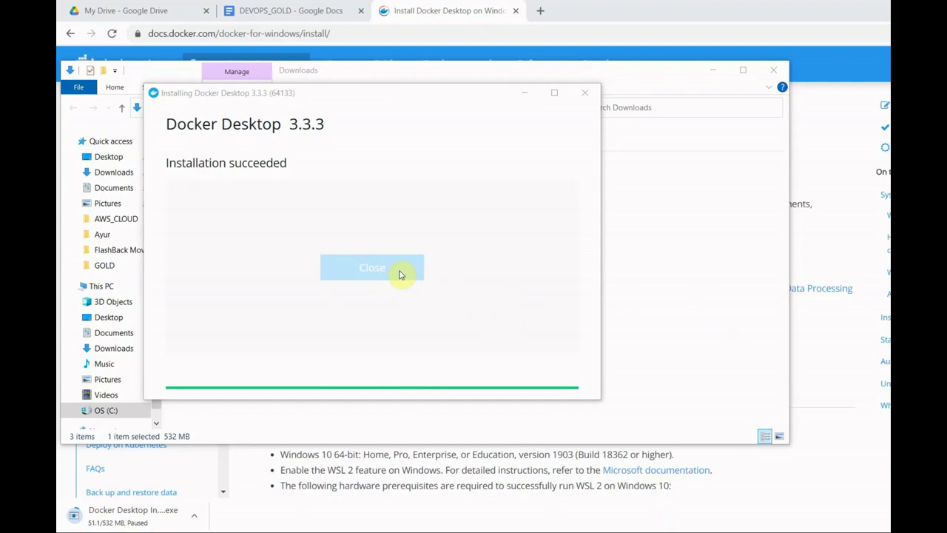
# - Minimize the Downloads window, launch Docker Desktop from Windows search, and clear the other windows to show the desktop
pyautogui.click(713, 70)
pyautogui.press('super')
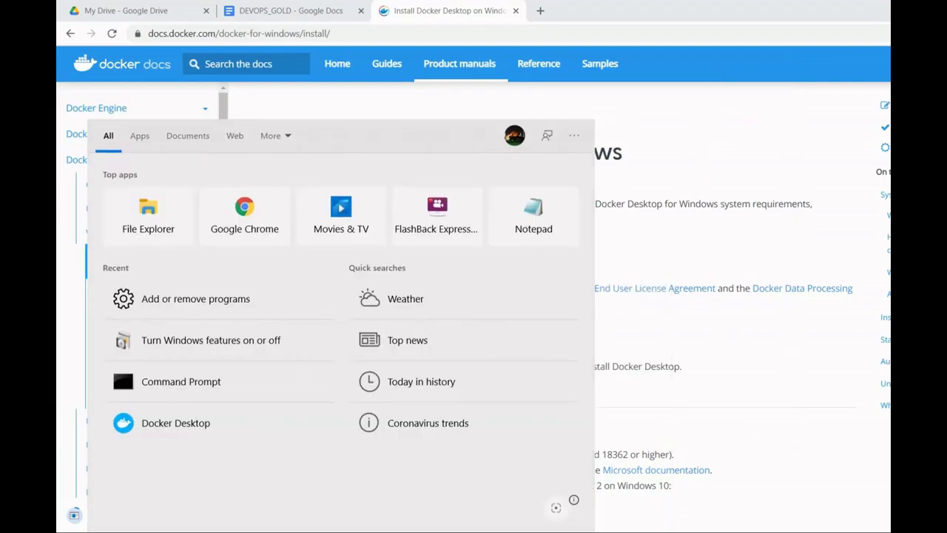
pyautogui.write('docker')
pyautogui.press('Return')
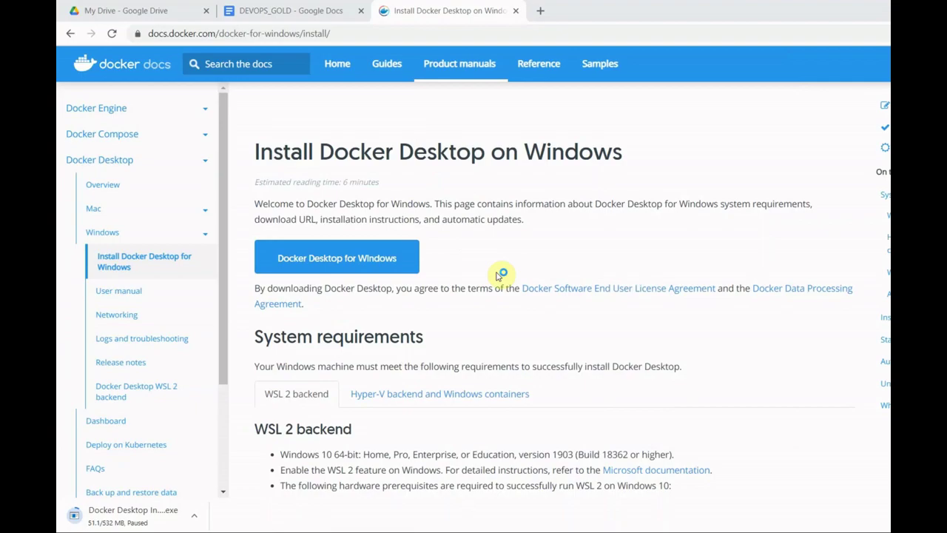
pyautogui.press('super+d')
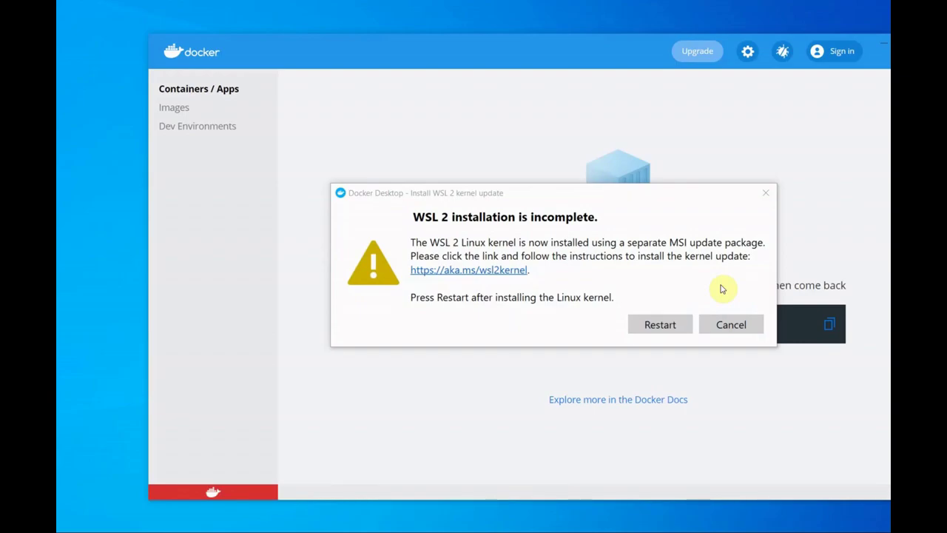
# - Open the wsl2kernel link from Docker's warning and download the WSL2 Linux kernel update package for x64 machines
pyautogui.click(510, 275)
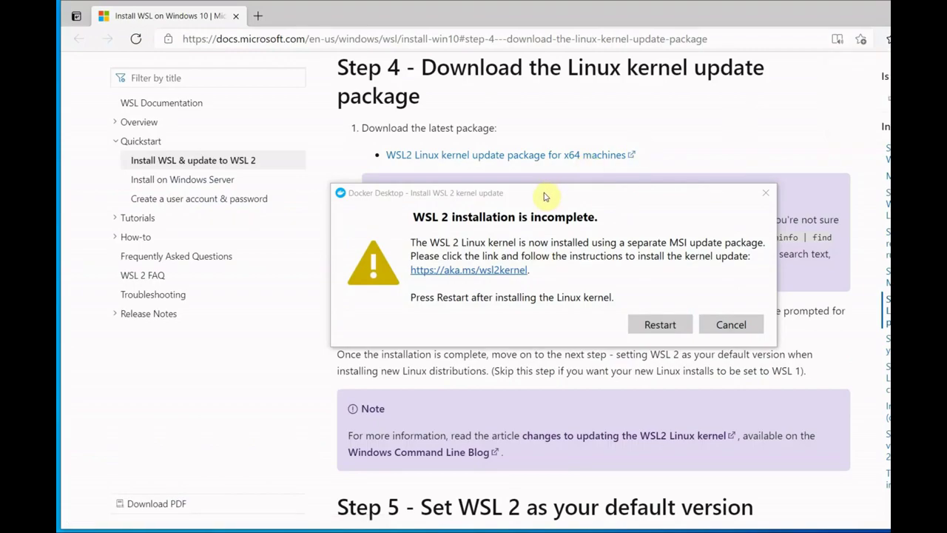
pyautogui.moveTo(552, 187); pyautogui.dragTo(548, 388)
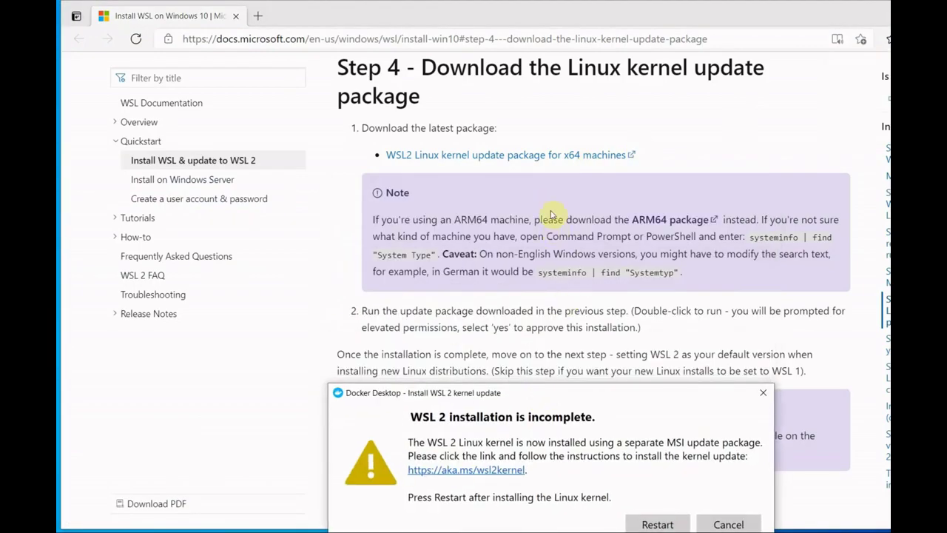
pyautogui.click(554, 161)
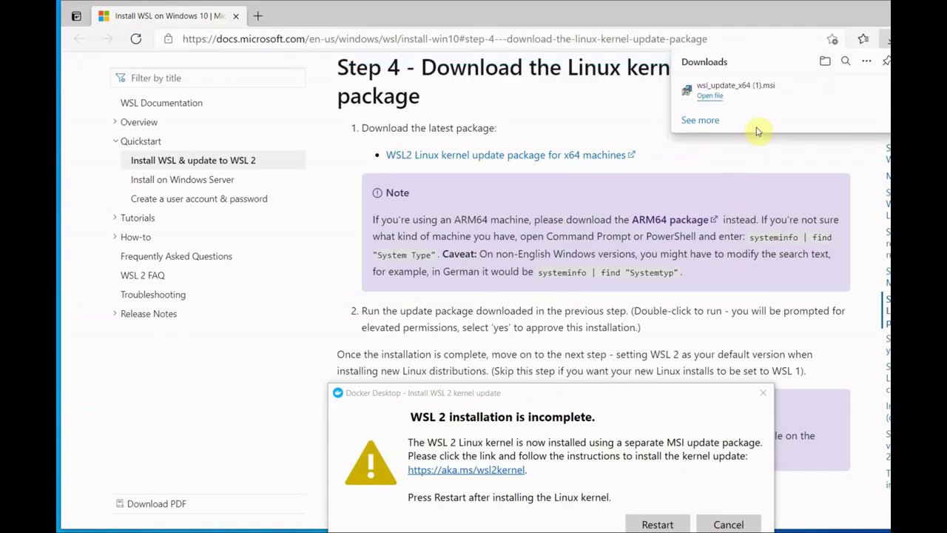
# - Run the downloaded wsl_update_x64 (1).msi and complete the Windows Subsystem for Linux Update setup wizard
pyautogui.moveTo(758, 106)
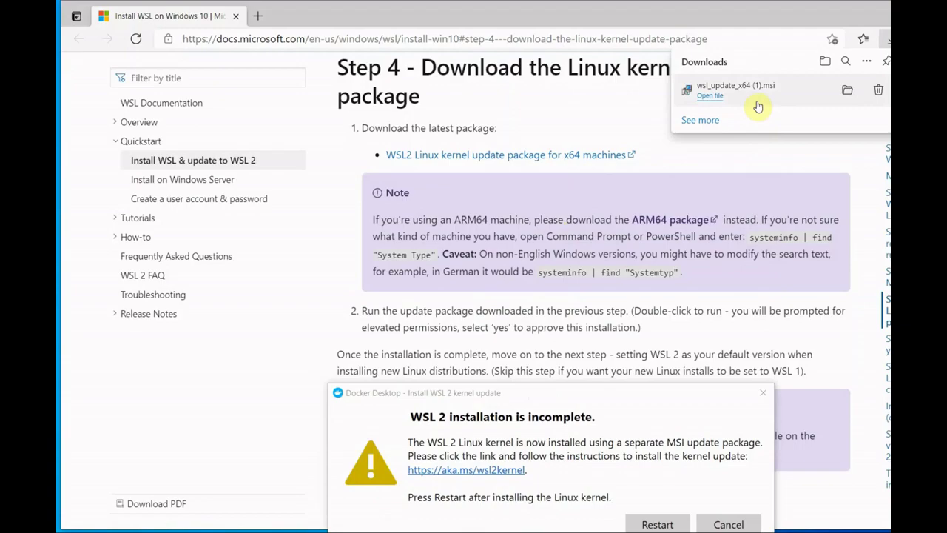
pyautogui.click(751, 97)
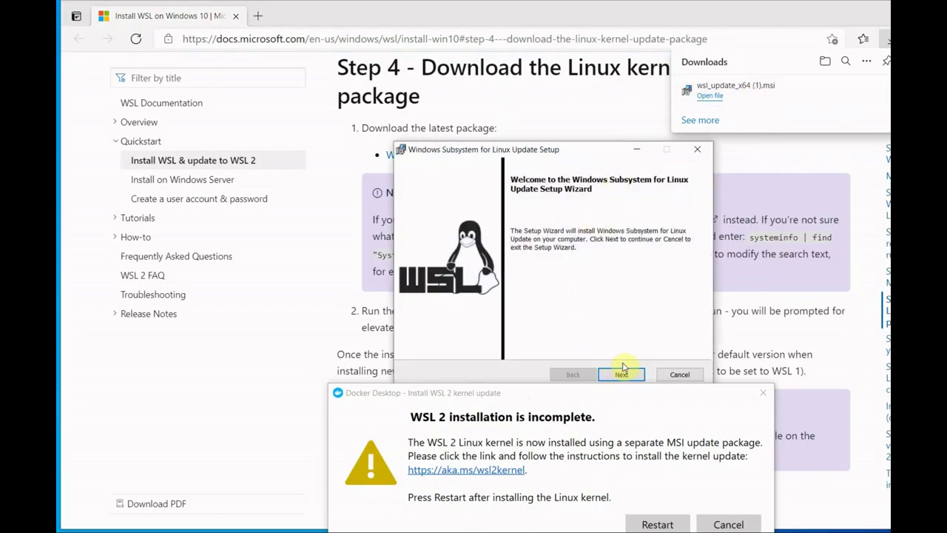
pyautogui.moveTo(563, 154); pyautogui.dragTo(539, 111)
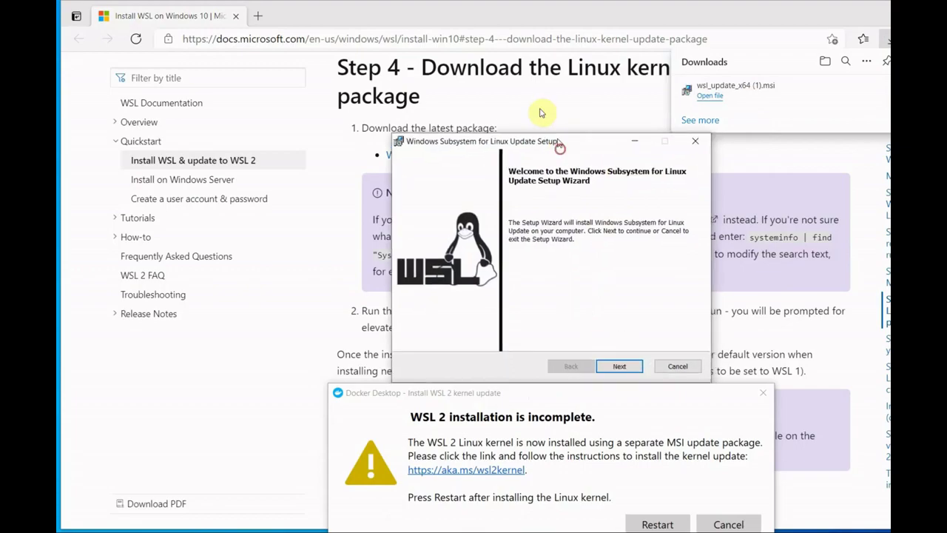
pyautogui.click(601, 336)
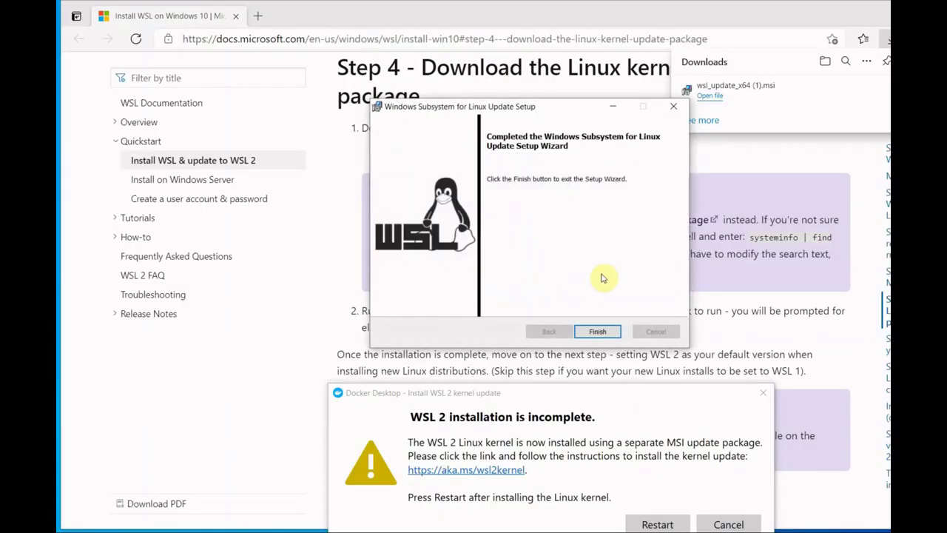
pyautogui.click(598, 333)
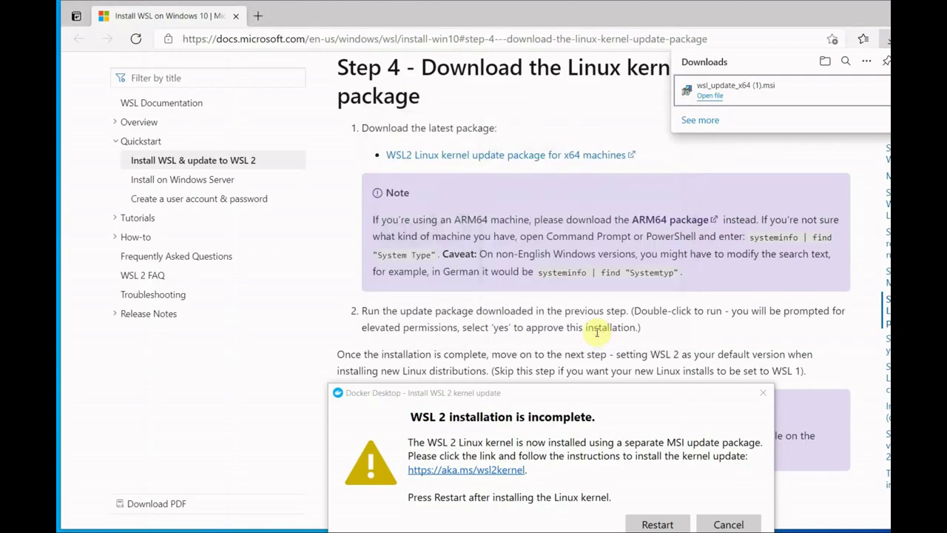
# - Restart Docker Desktop from the WSL 2 kernel update dialog and skip the getting-started tutorial
pyautogui.moveTo(601, 396); pyautogui.dragTo(575, 201)
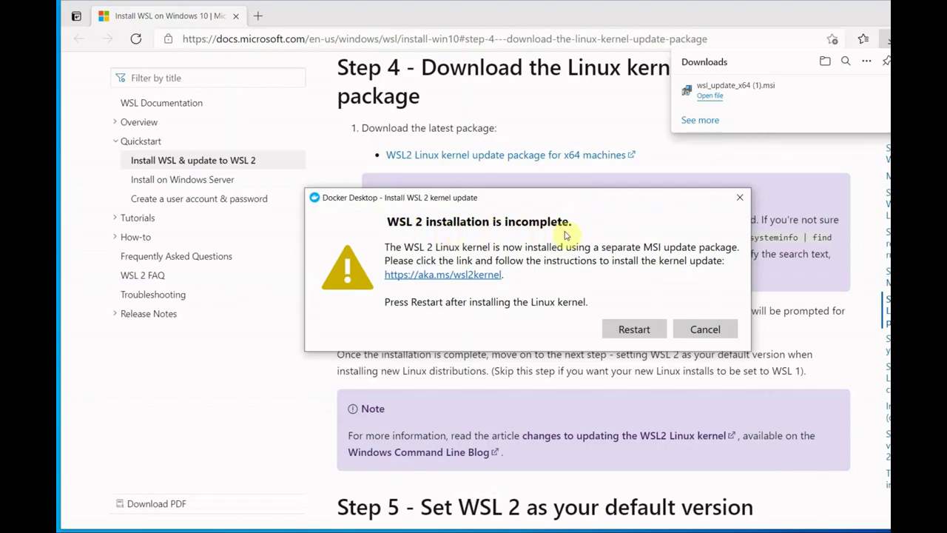
pyautogui.click(637, 332)
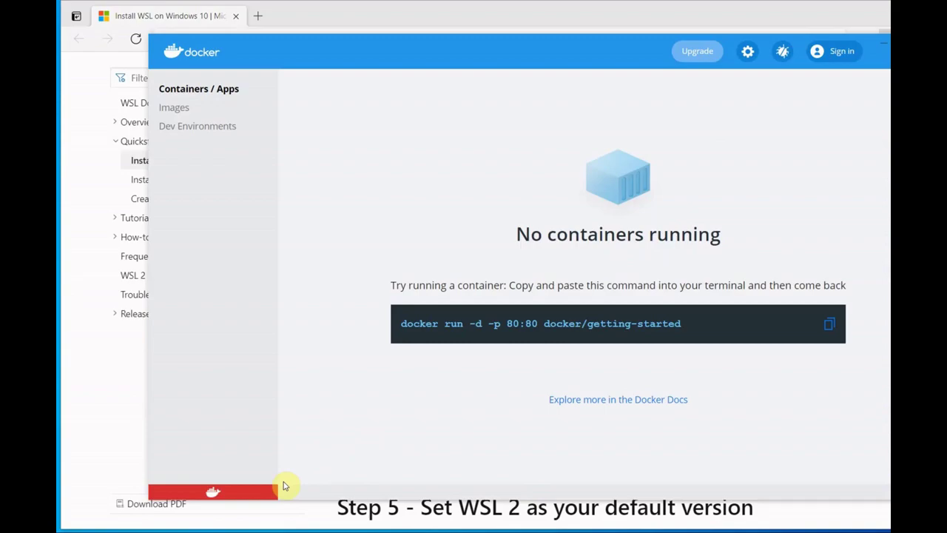
pyautogui.moveTo(511, 59); pyautogui.dragTo(482, 32)
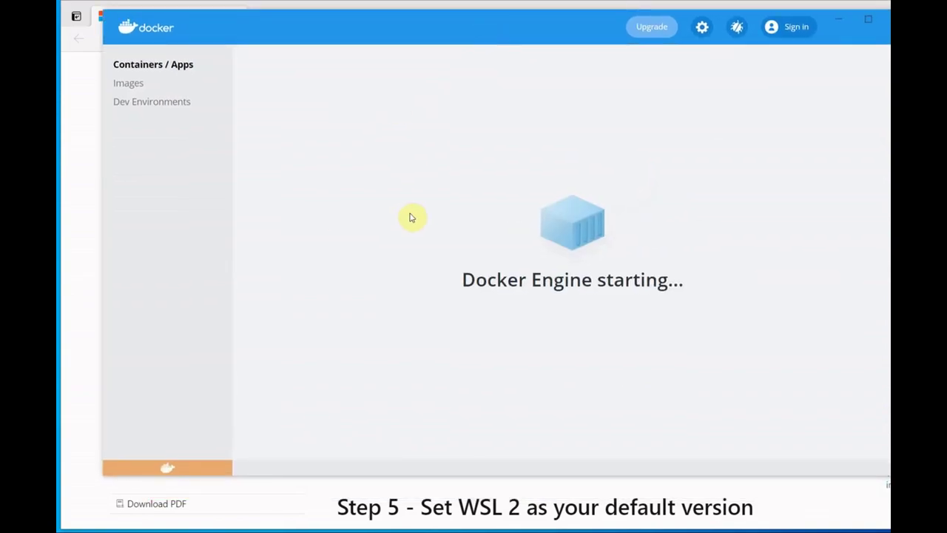
pyautogui.moveTo(495, 37); pyautogui.dragTo(453, 30)
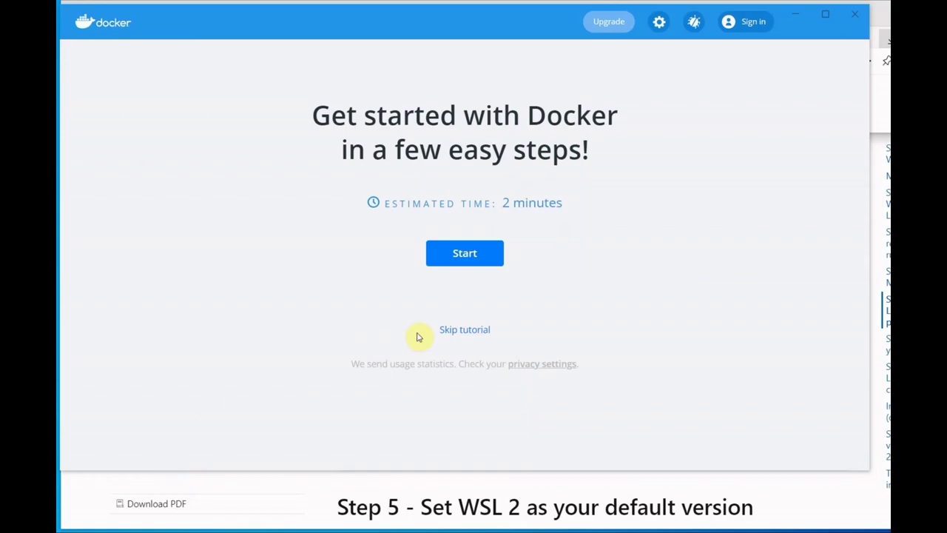
pyautogui.click(465, 330)
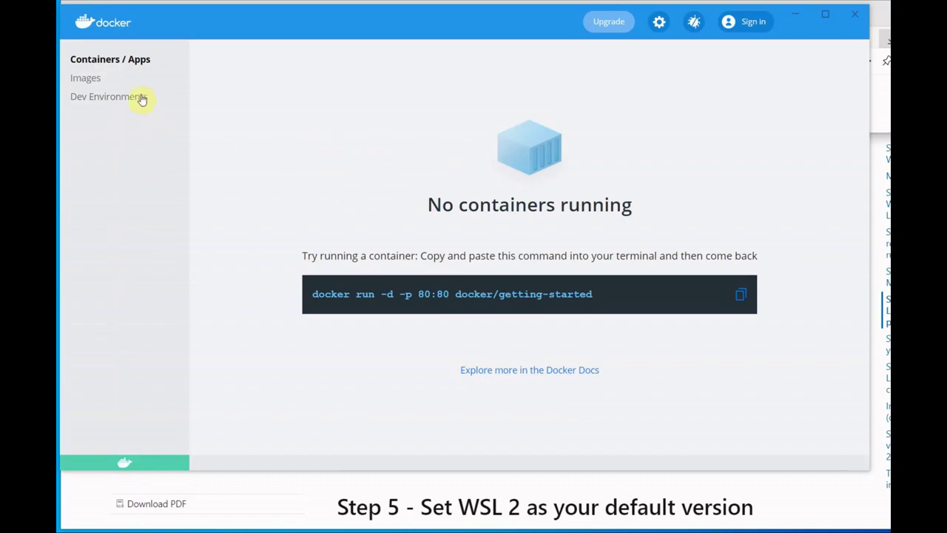
# - Look through the Images and Dev Environments sections of Docker Desktop, ending on Images
pyautogui.click(87, 80)
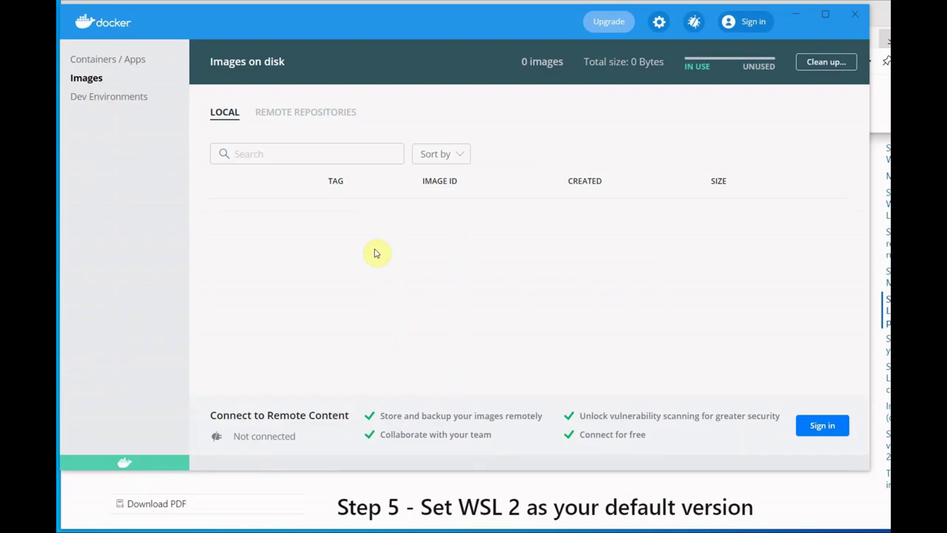
pyautogui.click(97, 101)
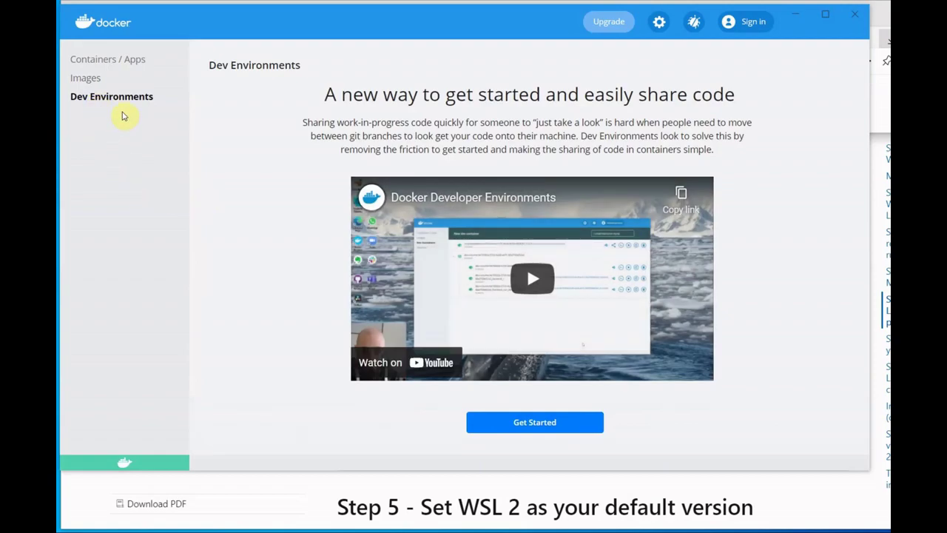
pyautogui.click(89, 80)
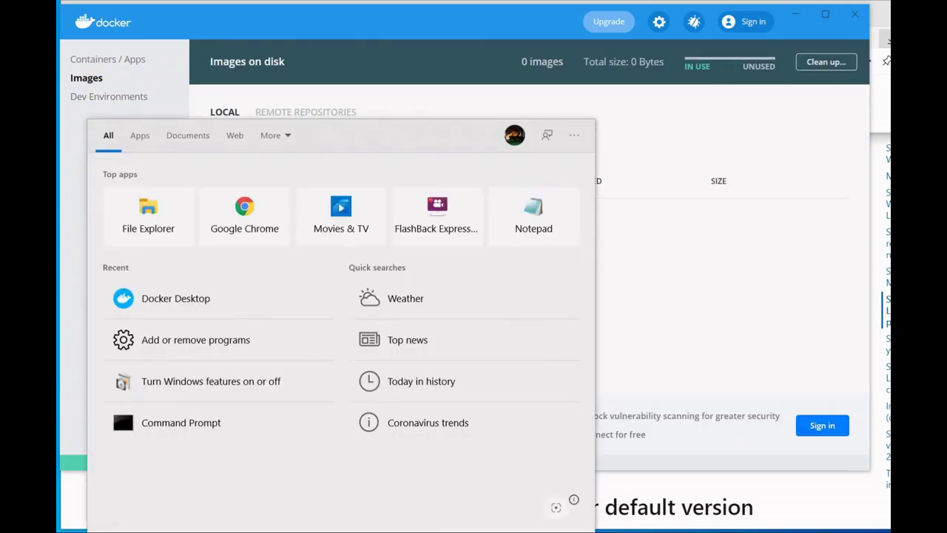
# - Open Command Prompt and run "docker version" to check the Docker client and engine
pyautogui.write('c')
pyautogui.press('Return')
pyautogui.write('docer')
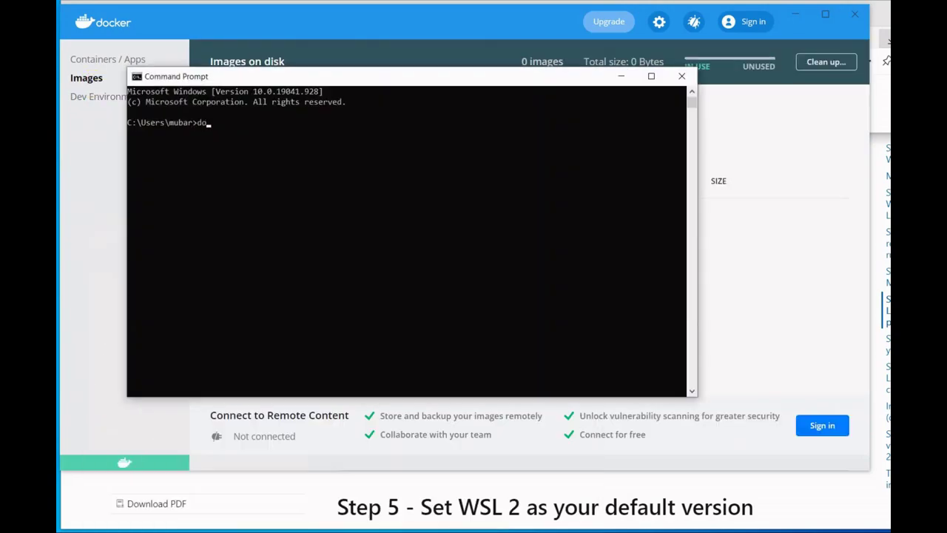
pyautogui.press('BackSpace')
pyautogui.press('BackSpace')
pyautogui.write('ker version')
pyautogui.press('Return')
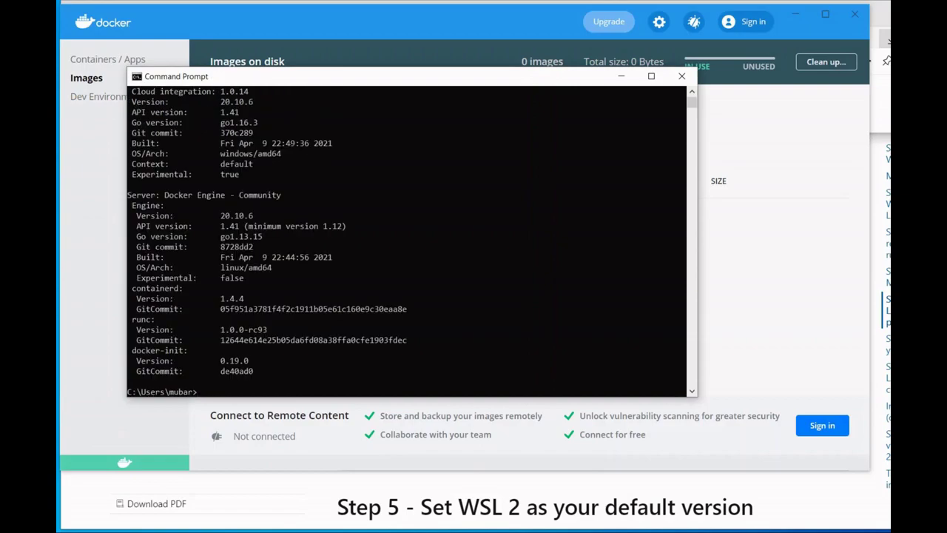
# - List the running containers with "docker ps" and download the Ubuntu image with "docker pull ubuntu"
pyautogui.write('docker ps')
pyautogui.press('Return')
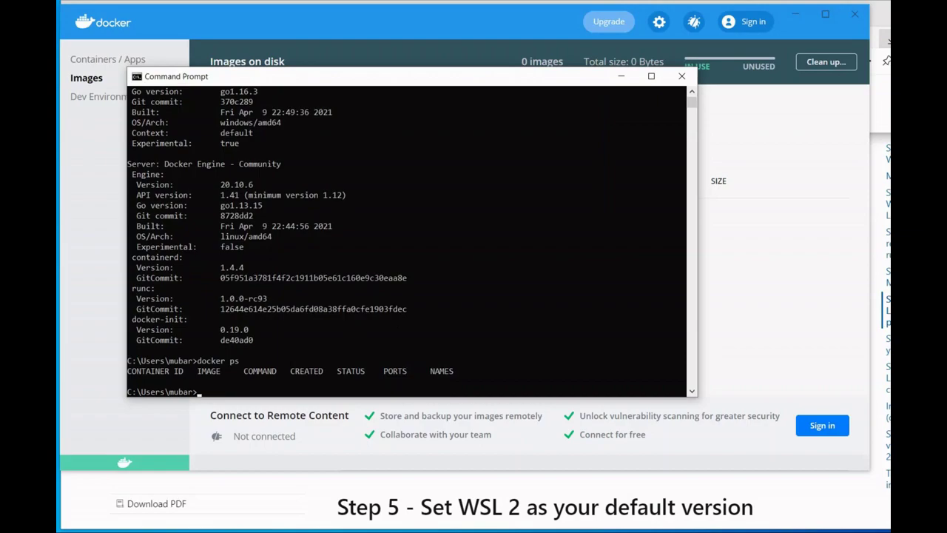
pyautogui.write('docker pull ubuntu')
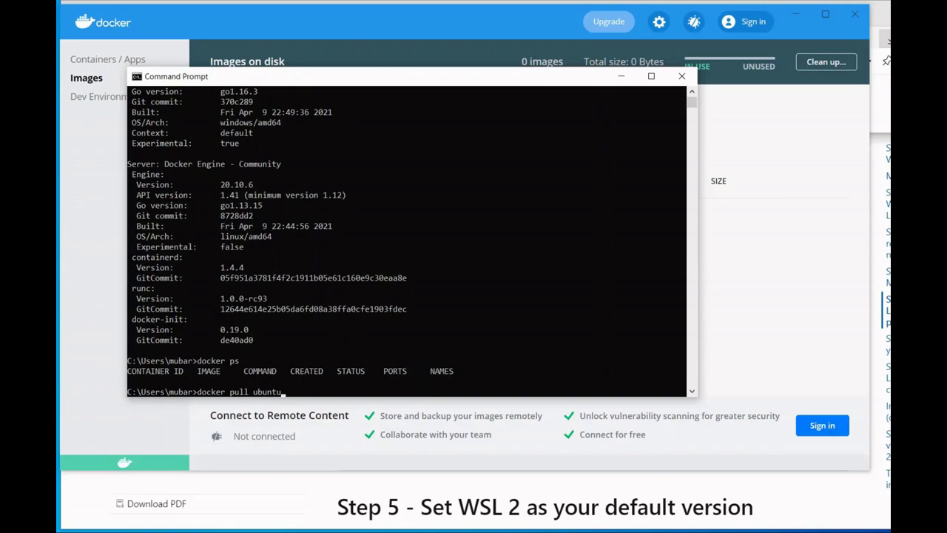
pyautogui.press('Return')
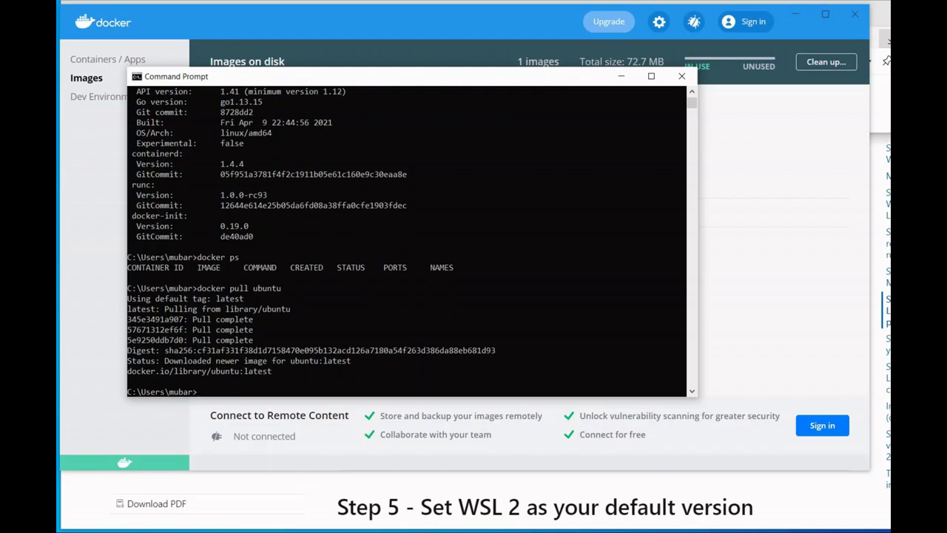
# - List the local images in Command Prompt with "docker images"
pyautogui.write('dockerimages')
pyautogui.press('BackSpace')
pyautogui.press('BackSpace')
pyautogui.press('BackSpace')
pyautogui.press('BackSpace')
pyautogui.press('BackSpace')
pyautogui.press('BackSpace')
pyautogui.write('images')
pyautogui.press('Return')
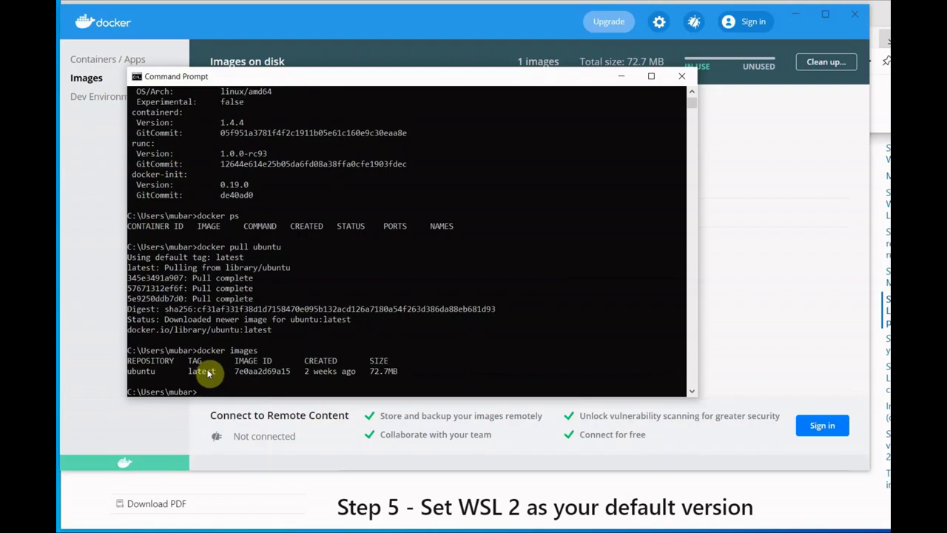
pyautogui.click(263, 371)
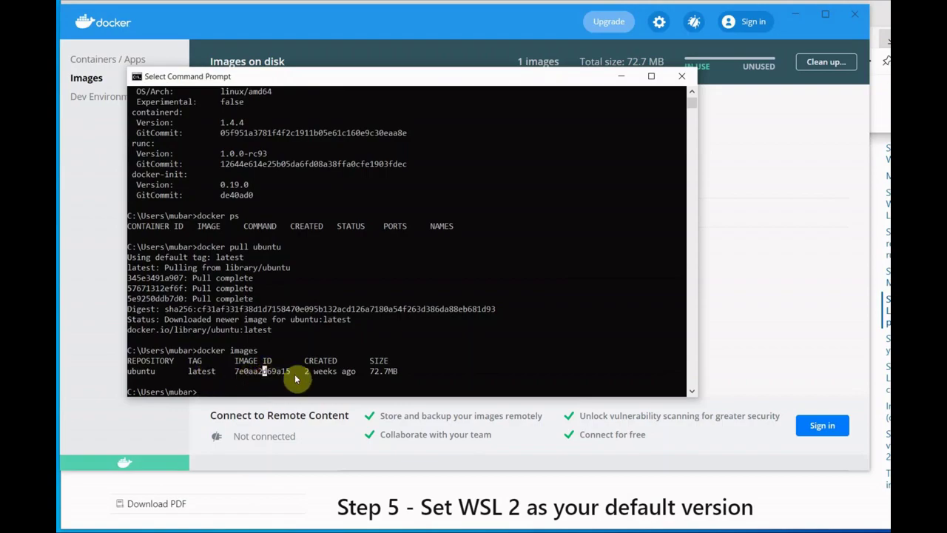
pyautogui.click(320, 372)
pyautogui.click(378, 374)
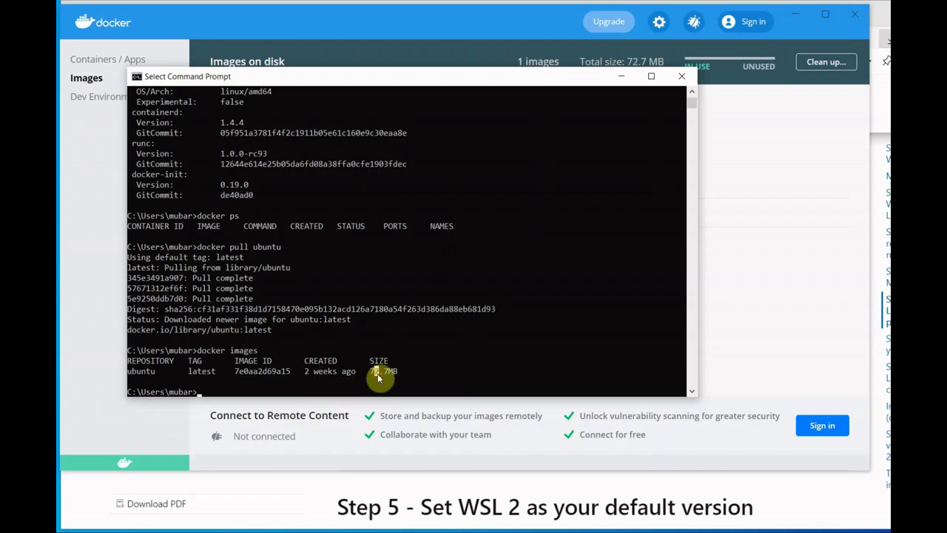
pyautogui.click(343, 382)
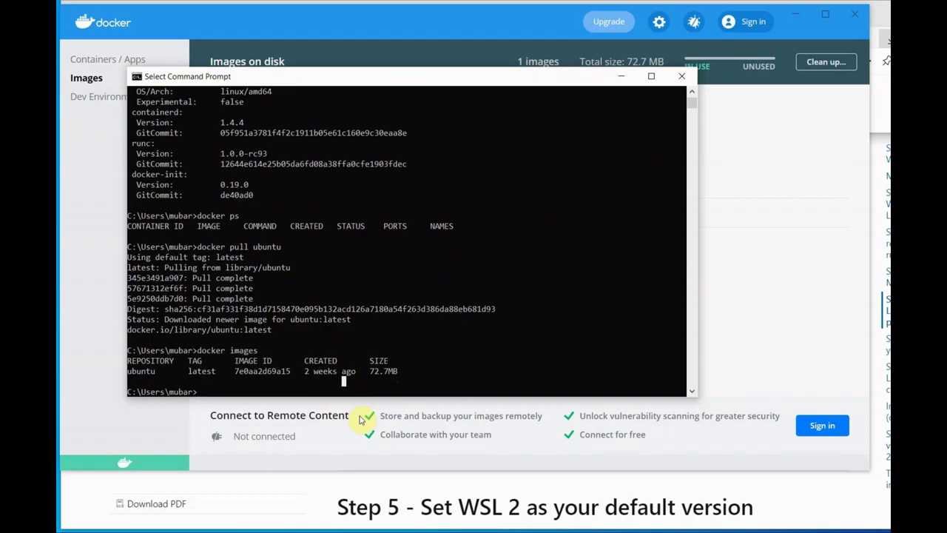
# - Download the CentOS image with "docker pull centos"
pyautogui.write('docker pull centos')
pyautogui.press('Return')
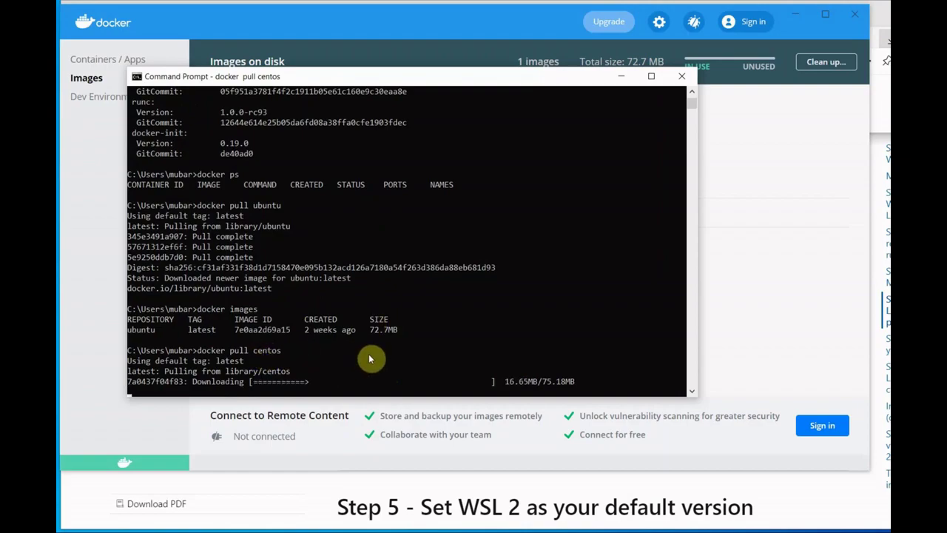
# - Switch to Docker Desktop to check Containers / Apps and Images, monitor the CentOS pull in Command Prompt, and return to the image list
pyautogui.click(727, 163)
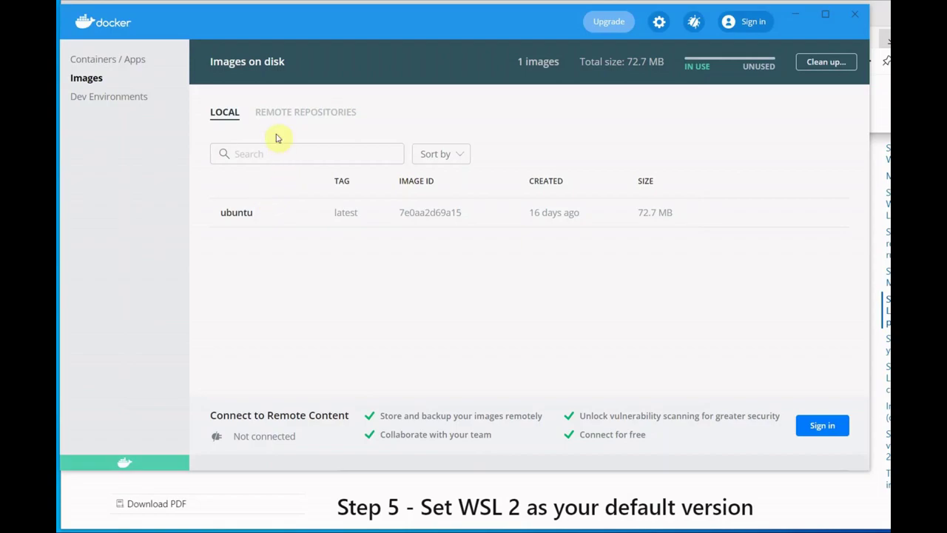
pyautogui.click(100, 59)
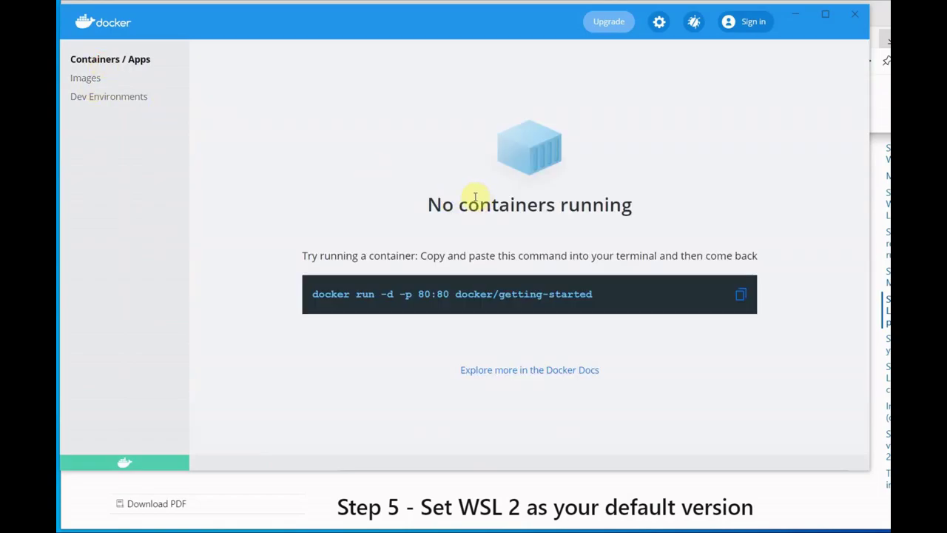
pyautogui.click(94, 80)
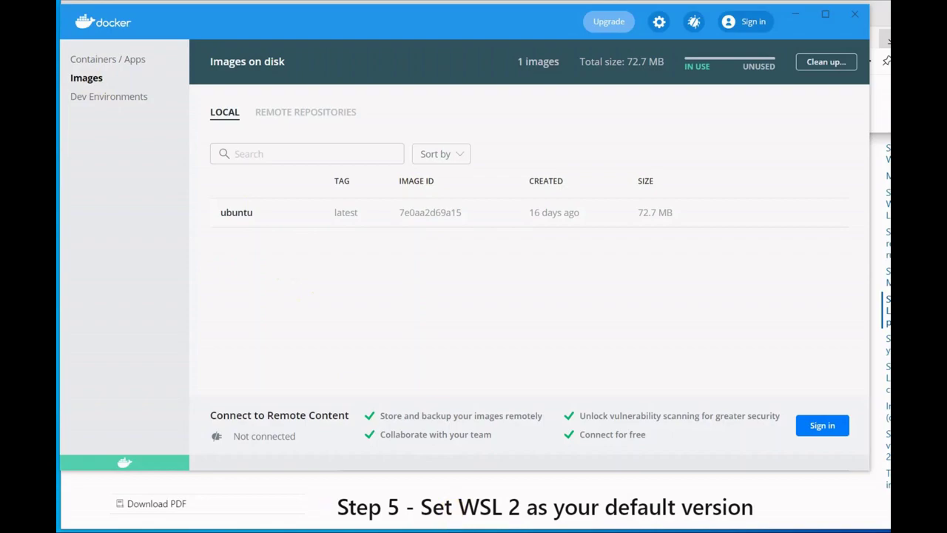
pyautogui.moveTo(459, 530)
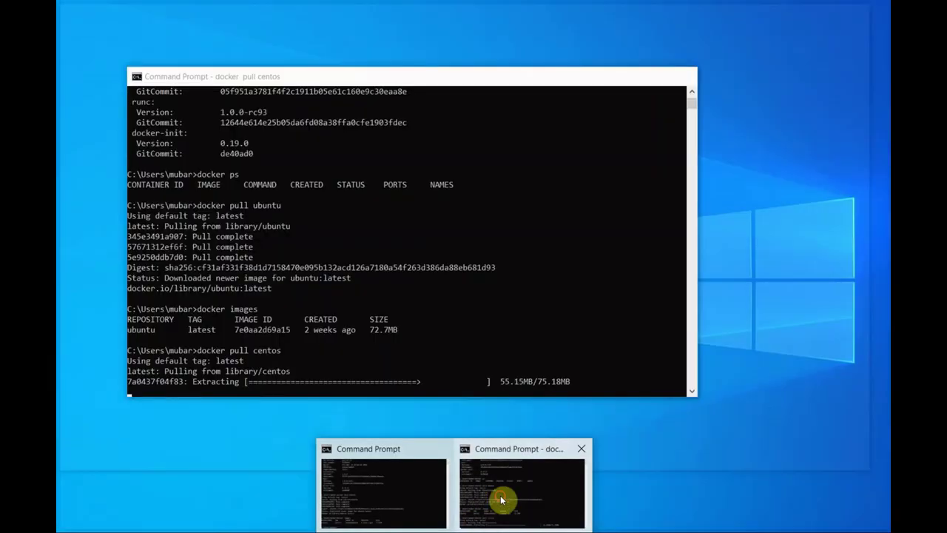
pyautogui.click(501, 500)
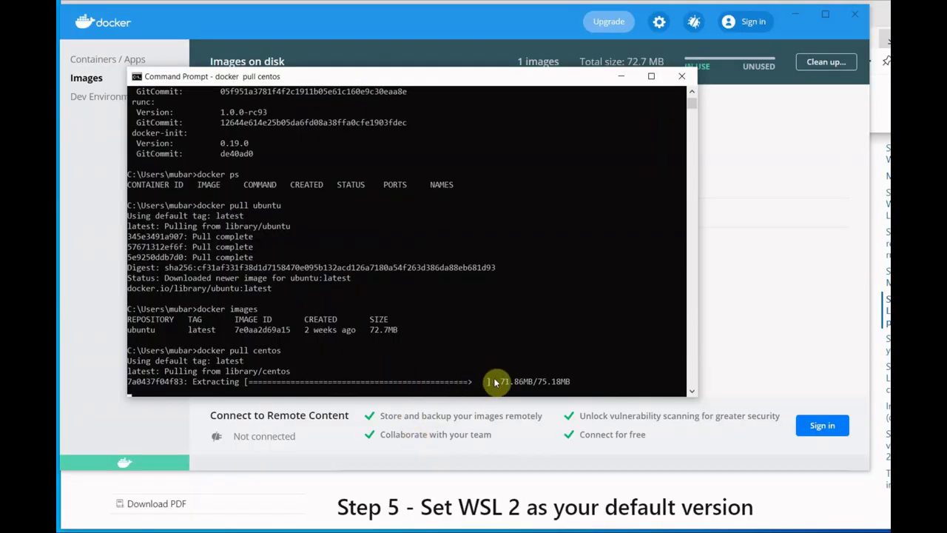
pyautogui.click(738, 311)
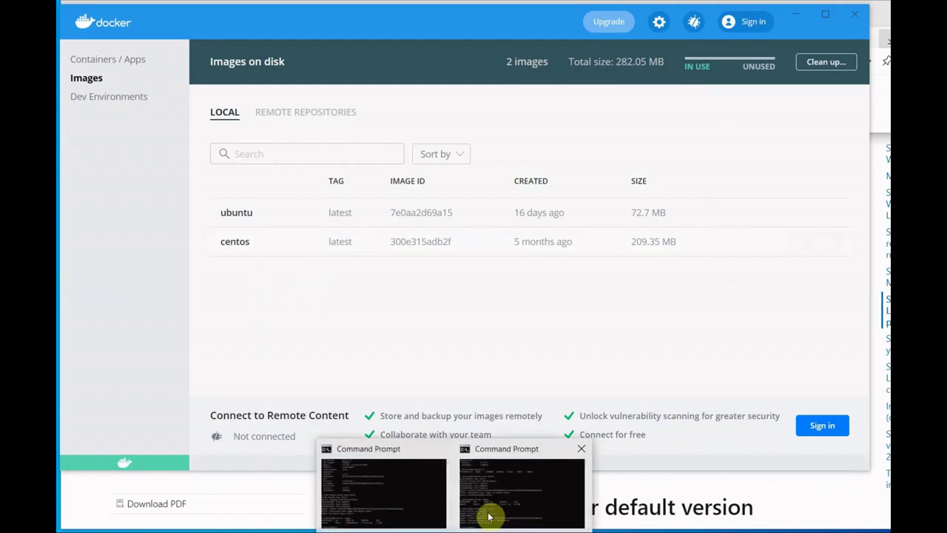
# - Switch to Command Prompt and download the nginx image with "docker pull nginx"
pyautogui.click(423, 464)
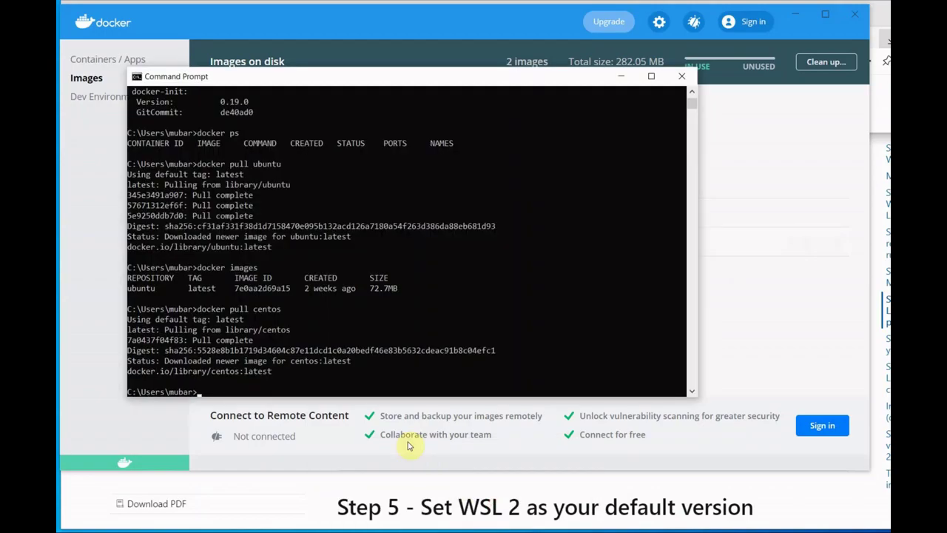
pyautogui.write('docker pull nginx')
pyautogui.press('Return')
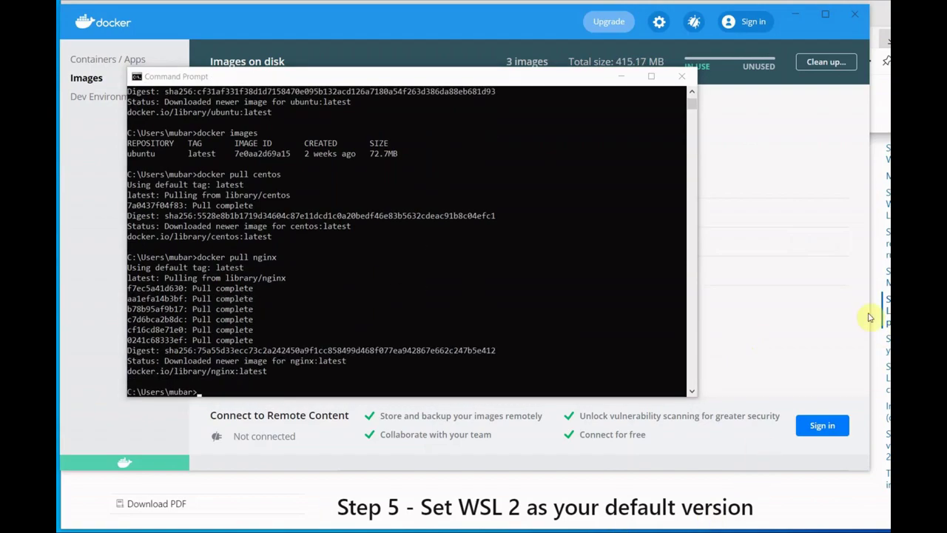
# - Switch to Docker Desktop and run a new container from the ubuntu:latest image, leaving the optional settings untouched
pyautogui.click(737, 322)
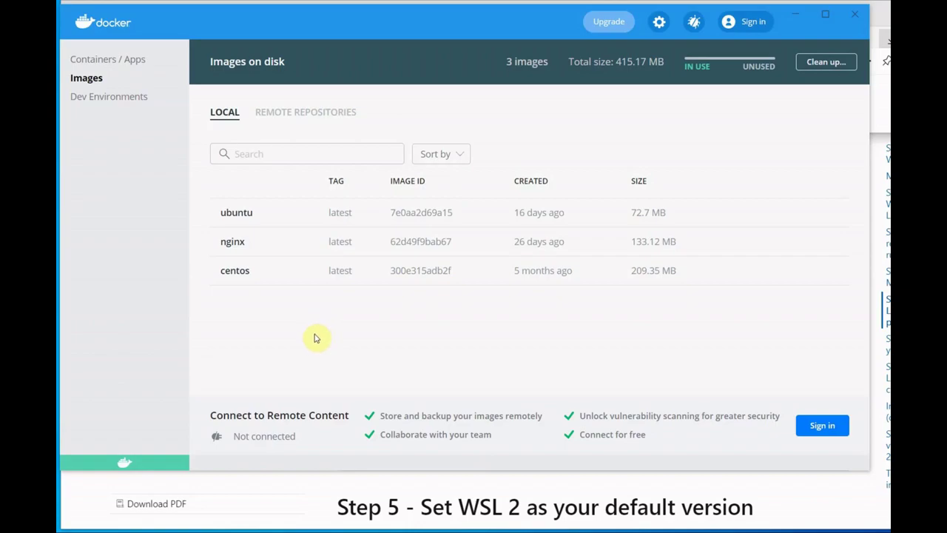
pyautogui.moveTo(295, 325); pyautogui.dragTo(262, 299)
pyautogui.click(265, 301)
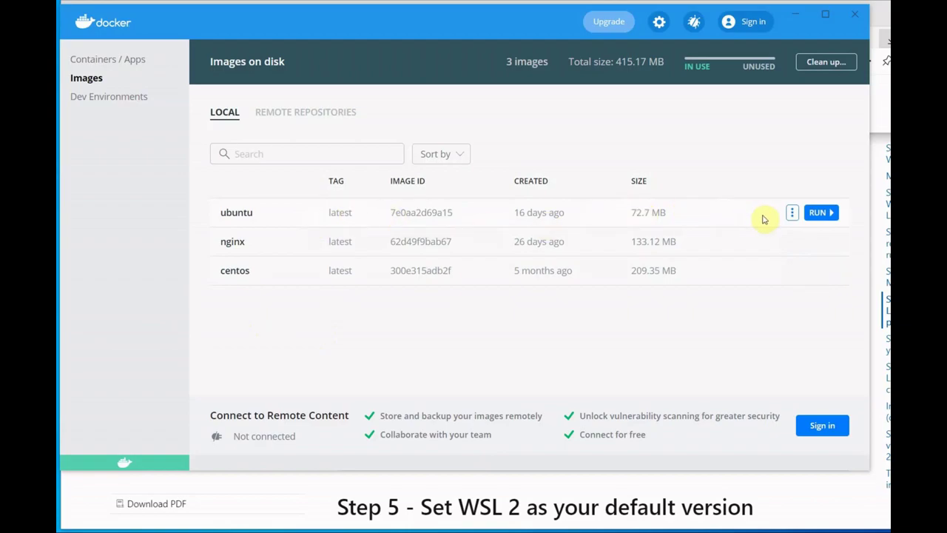
pyautogui.click(823, 215)
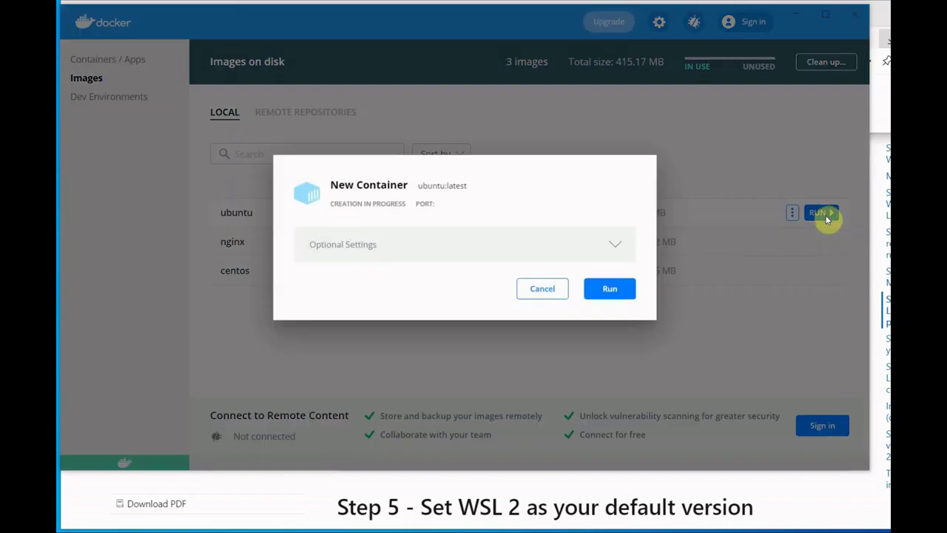
pyautogui.click(614, 290)
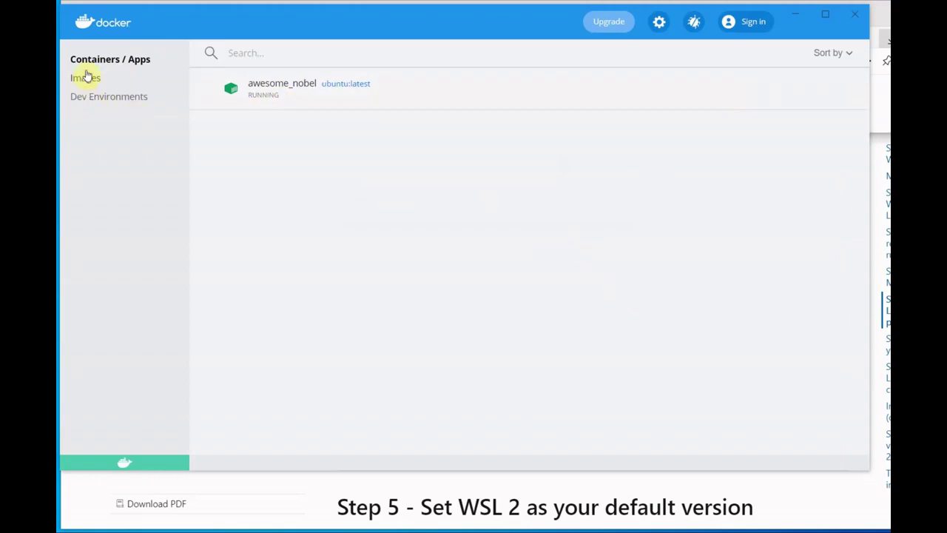
# - Open a command-line shell in the running ubuntu:latest container and list its files with "ls"
pyautogui.moveTo(228, 91)
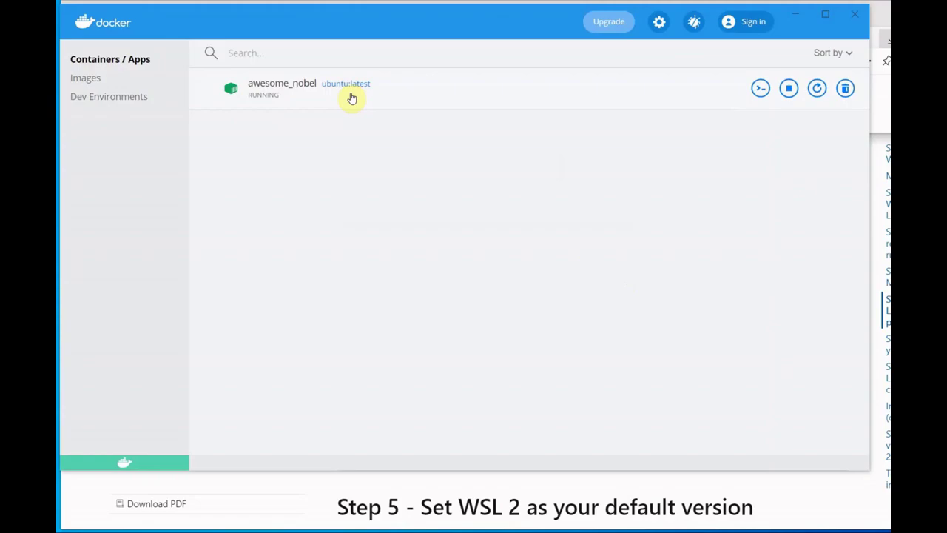
pyautogui.click(762, 89)
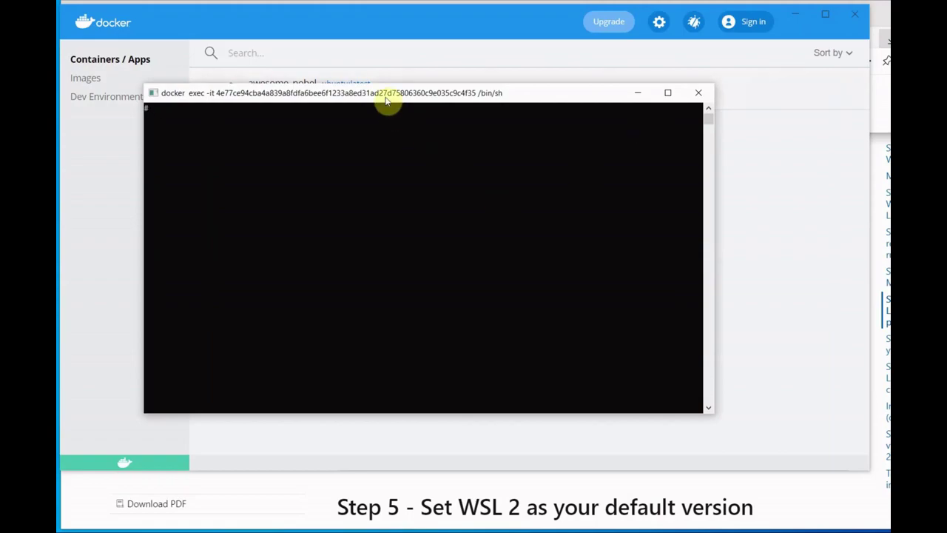
pyautogui.moveTo(386, 96); pyautogui.dragTo(499, 147)
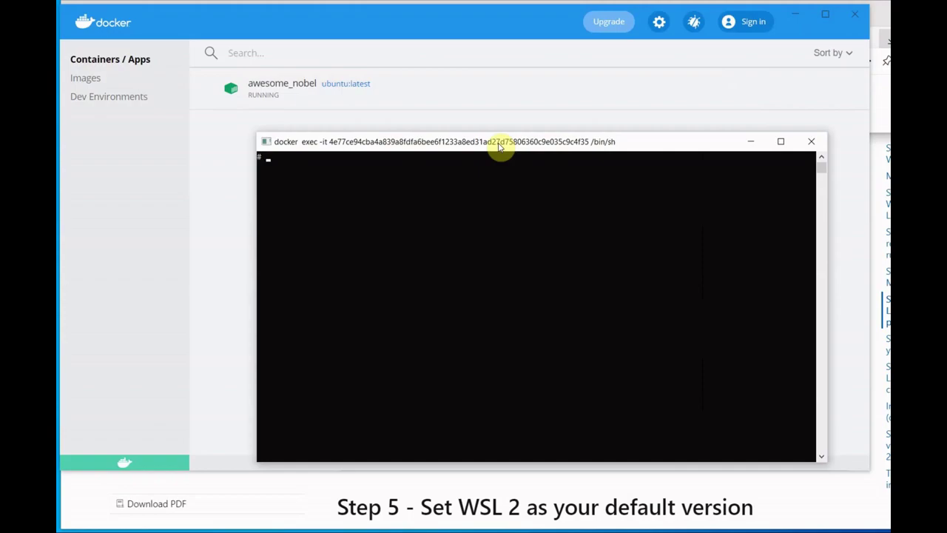
pyautogui.write('ls')
pyautogui.press('Return')
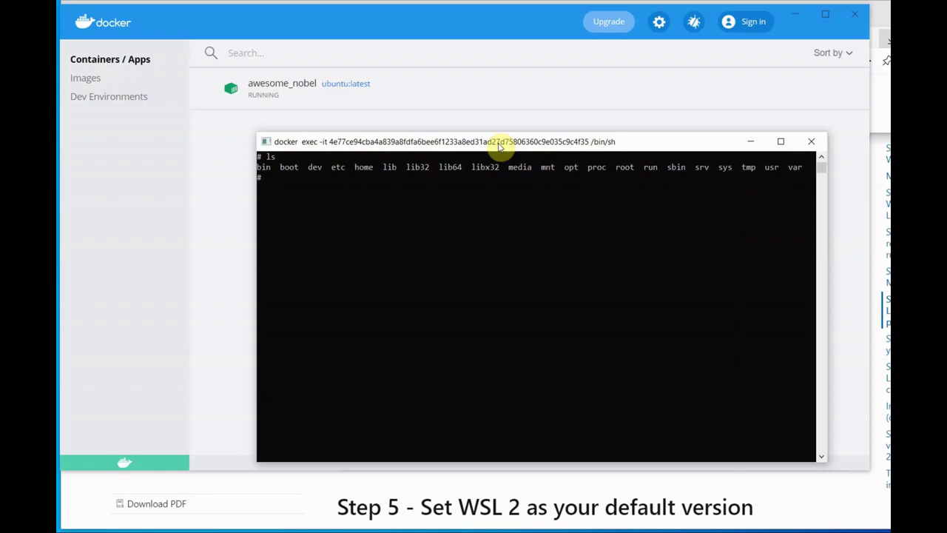
# - Explore the container's root directory with "pwd", "ls", "cd /" and "ls", and leave the shell with "exit"
pyautogui.write('pwd')
pyautogui.press('Return')
pyautogui.write('ls')
pyautogui.press('Return')
pyautogui.write('cd /')
pyautogui.press('Return')
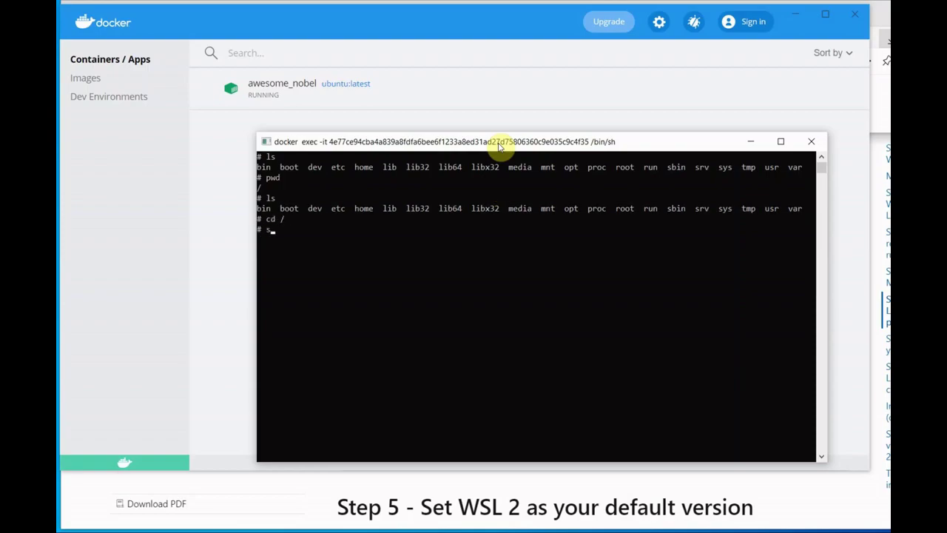
pyautogui.write('ls')
pyautogui.press('Return')
pyautogui.write('exit')
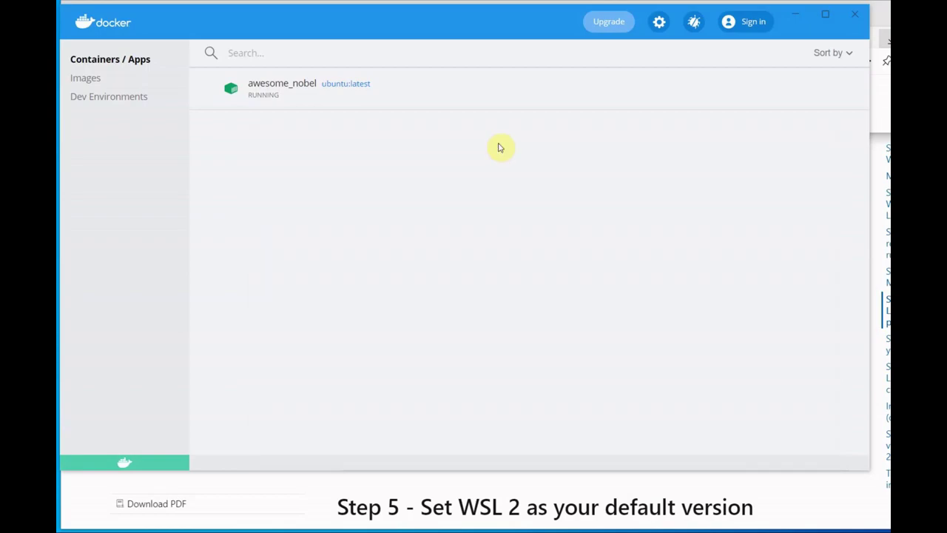
# - Switch to Command Prompt, list the running containers with "docker ps", and highlight the ubuntu container's ID
pyautogui.moveTo(700, 95)
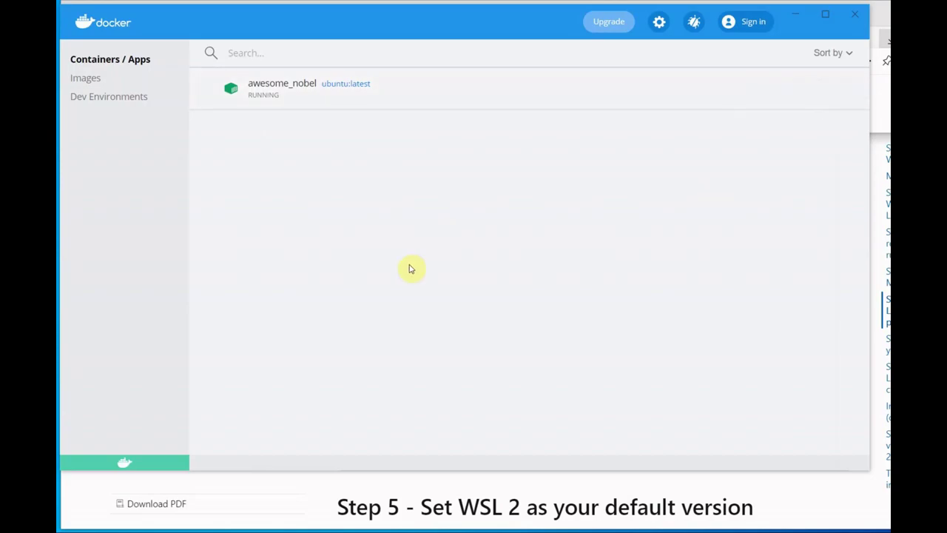
pyautogui.moveTo(458, 530)
pyautogui.click(493, 504)
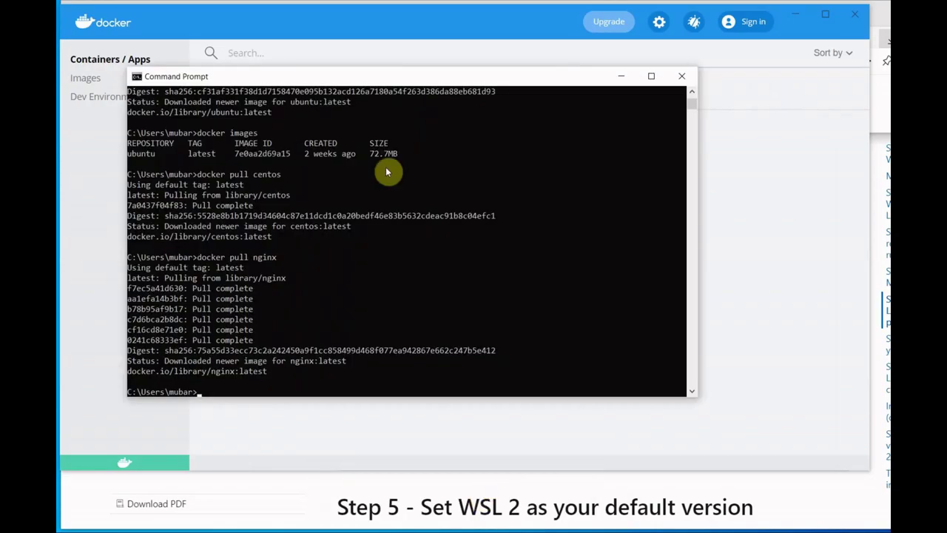
pyautogui.write('docker ps')
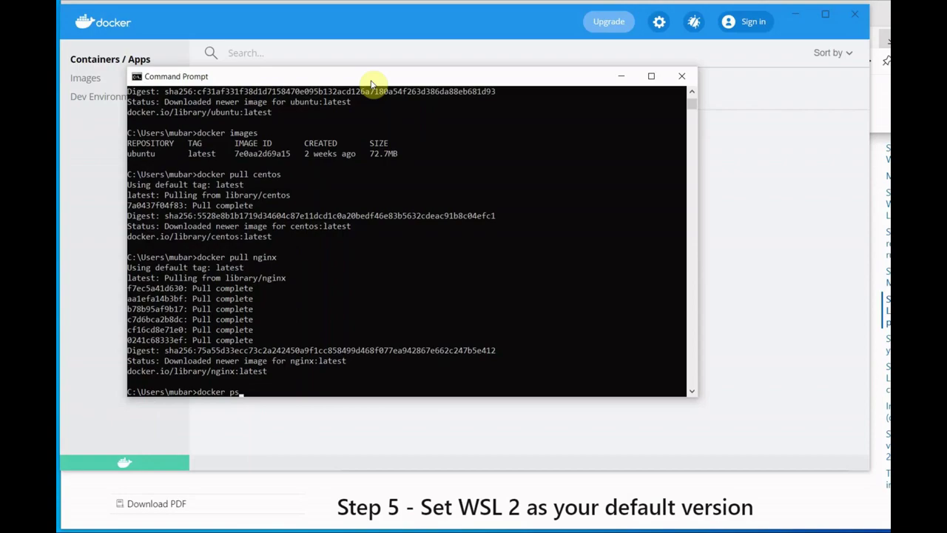
pyautogui.press('Return')
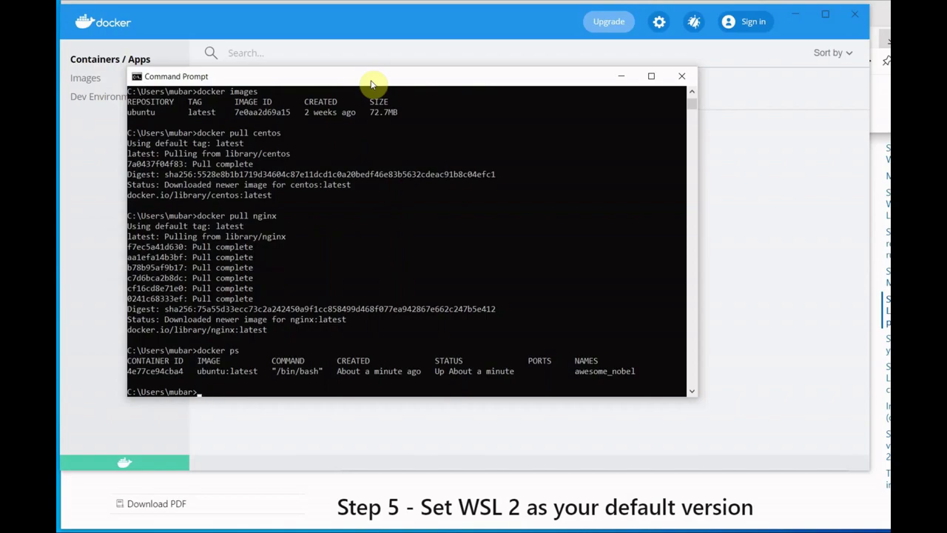
pyautogui.doubleClick(154, 372)
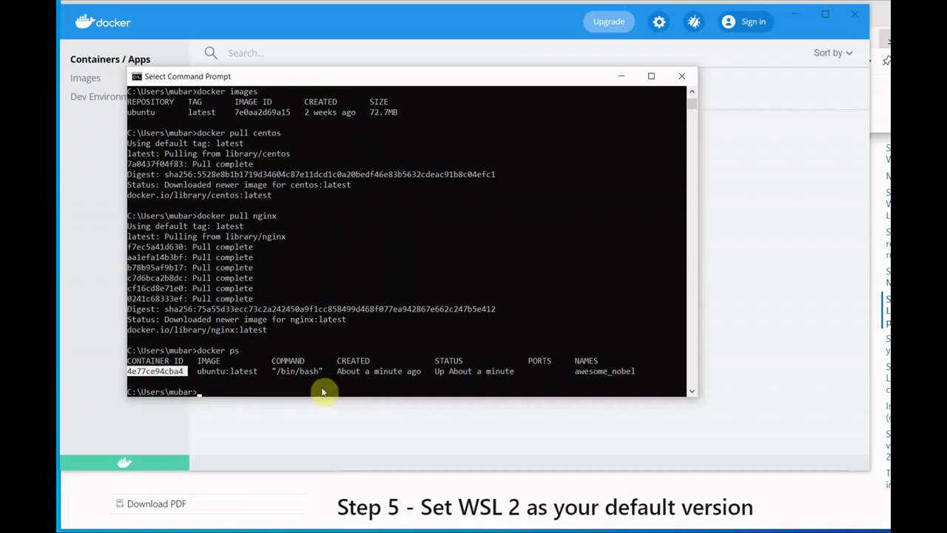
# - Switch to Docker Desktop and run a new container from the centos:latest image, leaving the optional settings untouched
pyautogui.click(745, 182)
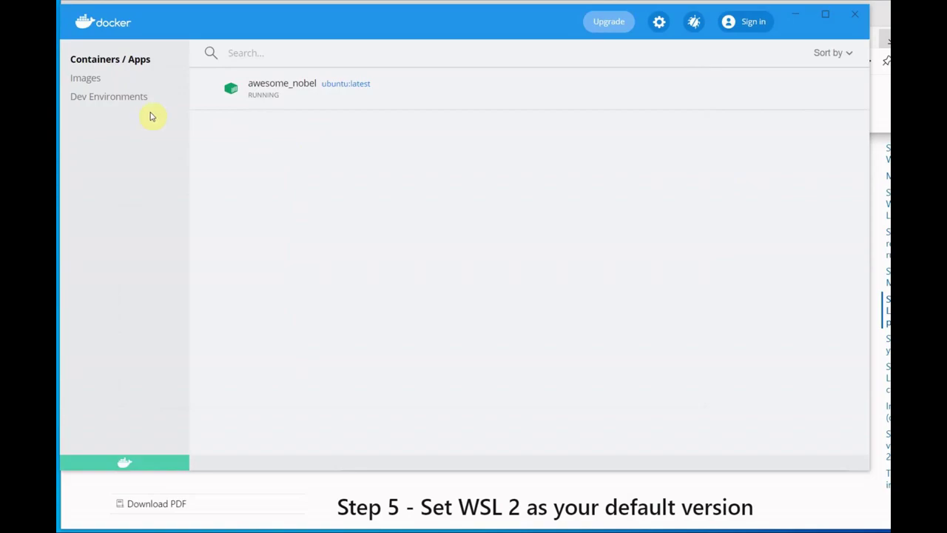
pyautogui.click(93, 78)
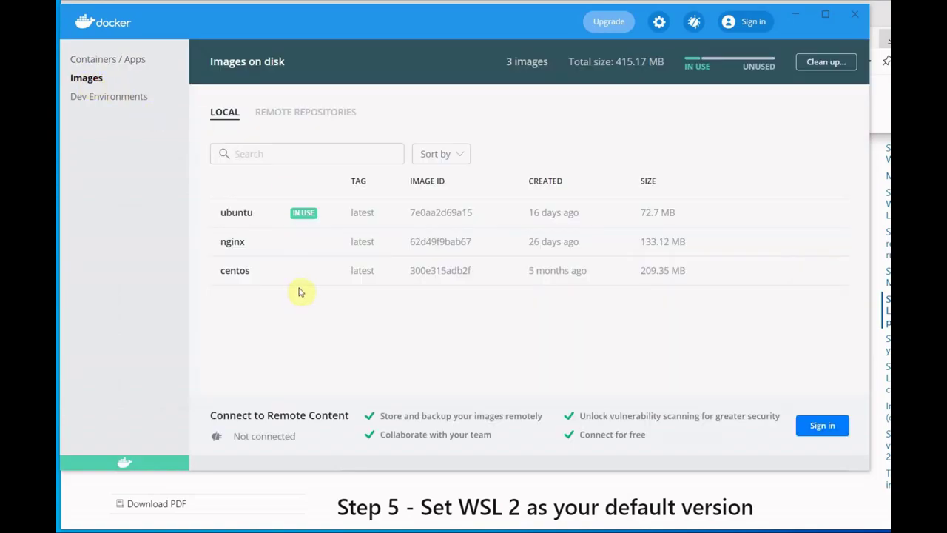
pyautogui.click(491, 273)
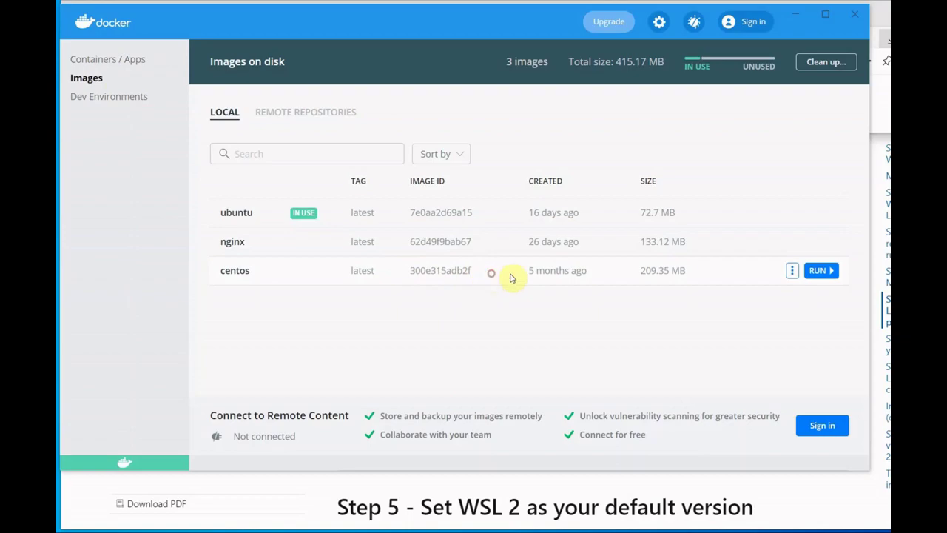
pyautogui.click(817, 271)
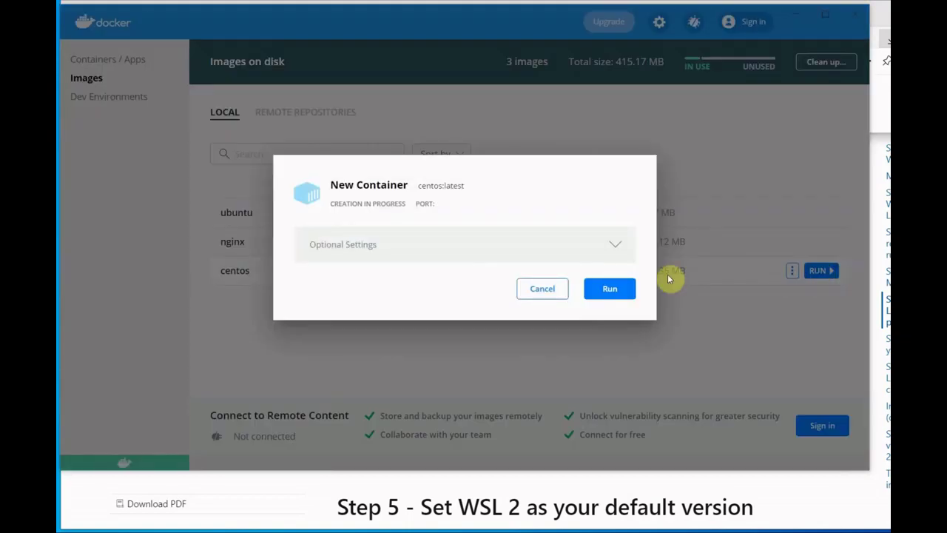
pyautogui.click(610, 289)
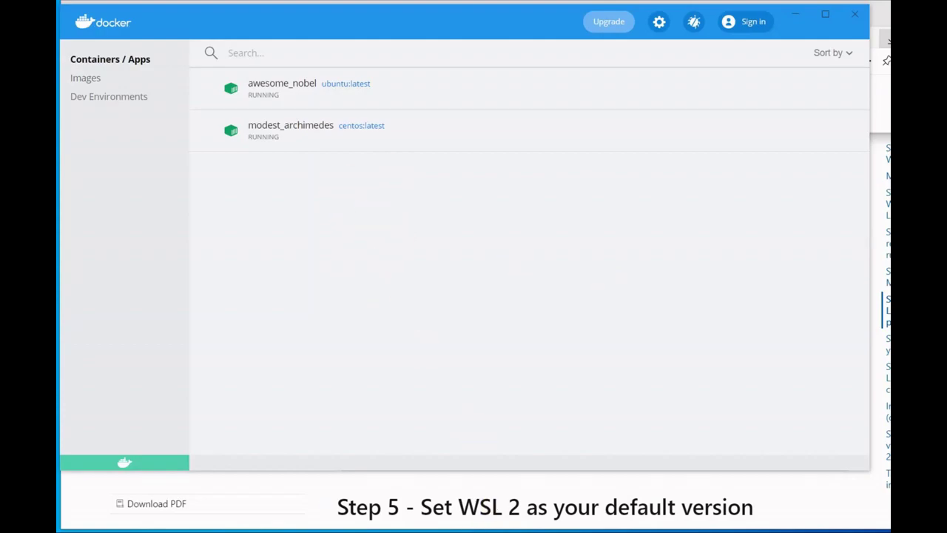
# - Return to Command Prompt, clear the text selection, and run "docker ps" again to check both running containers
pyautogui.click(481, 514)
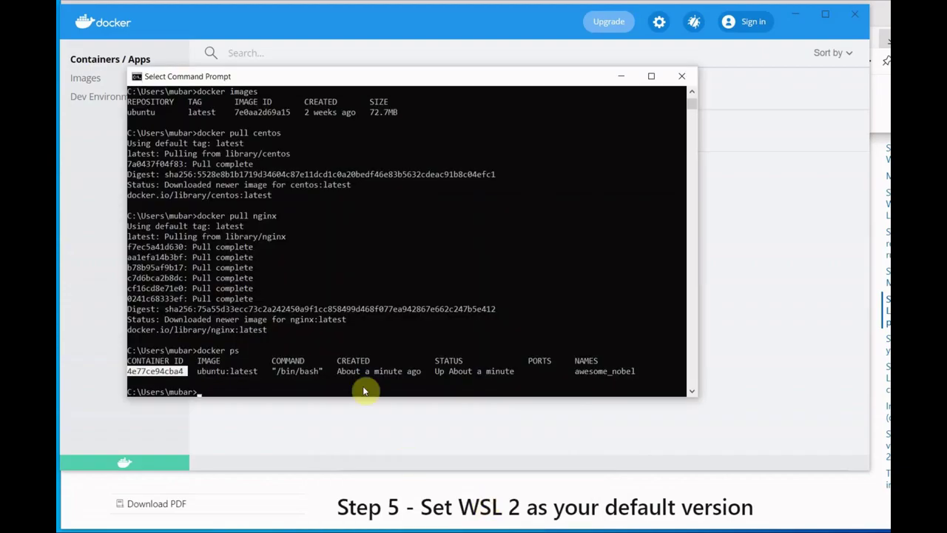
pyautogui.hotkey('ctrl', 'c')
pyautogui.write('docker ps')
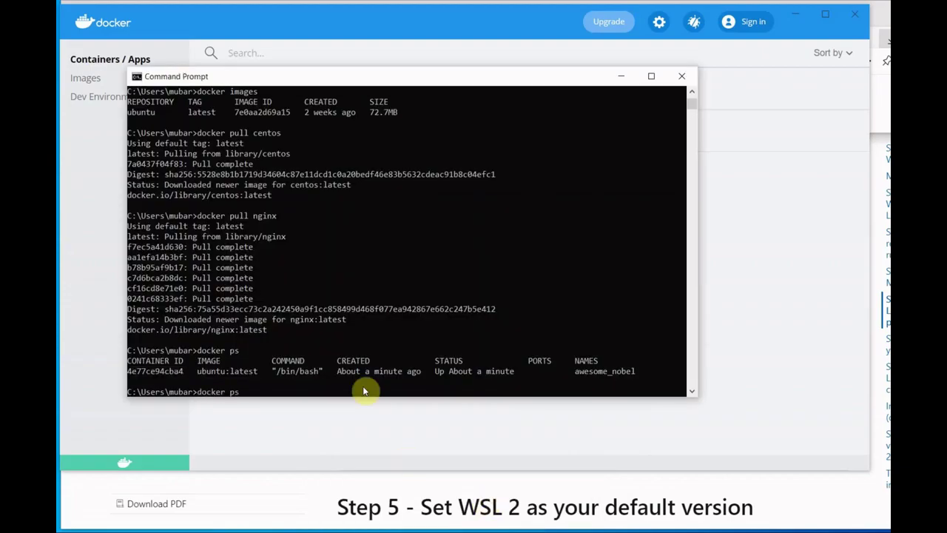
pyautogui.press('Return')
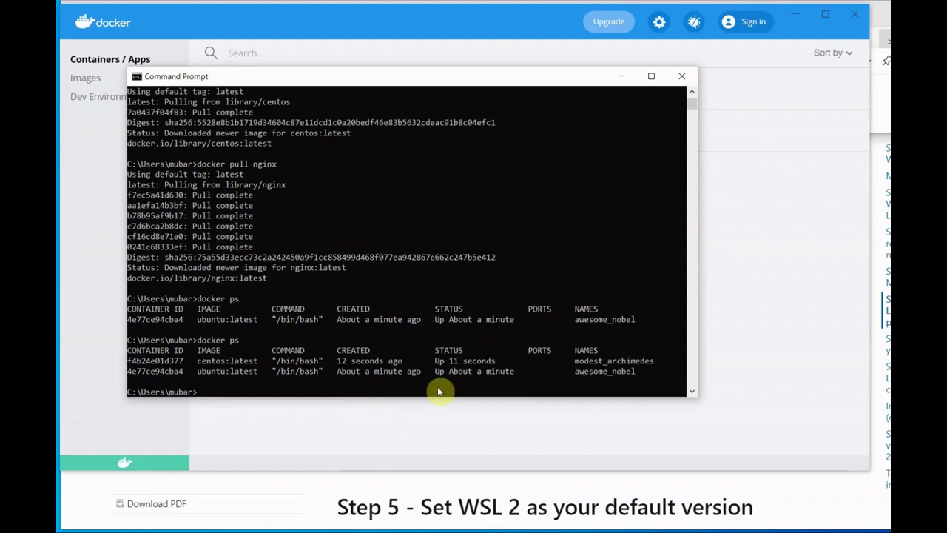
# - Switch to Docker Desktop and stop the running ubuntu:latest container
pyautogui.click(738, 298)
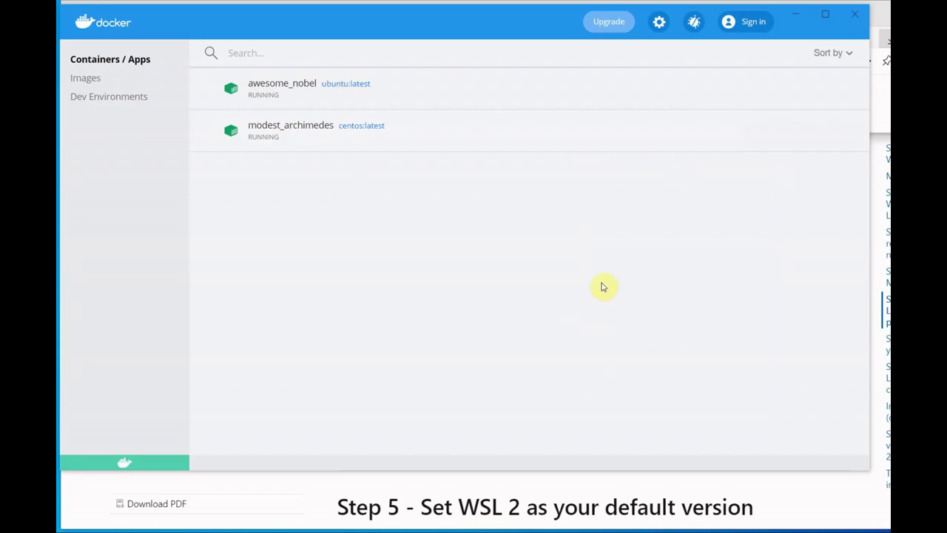
pyautogui.moveTo(647, 150)
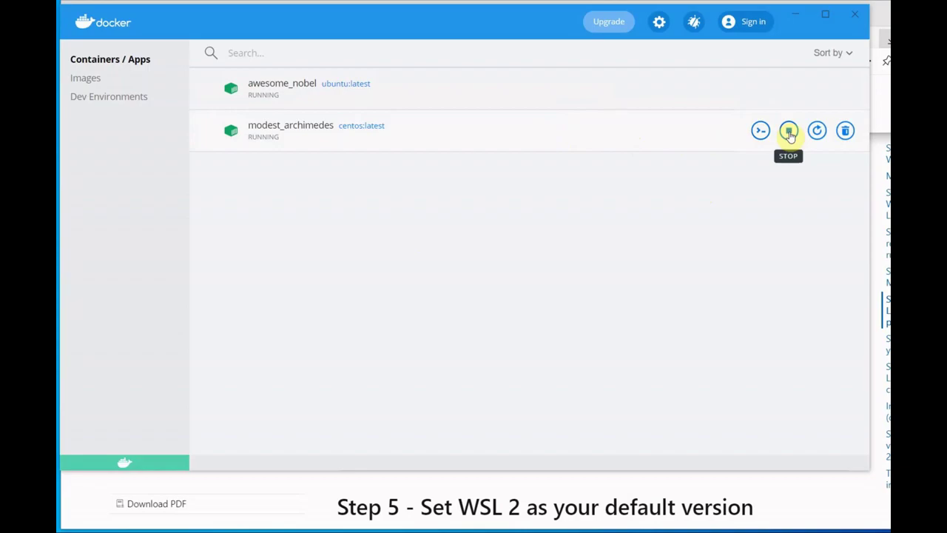
pyautogui.moveTo(789, 89)
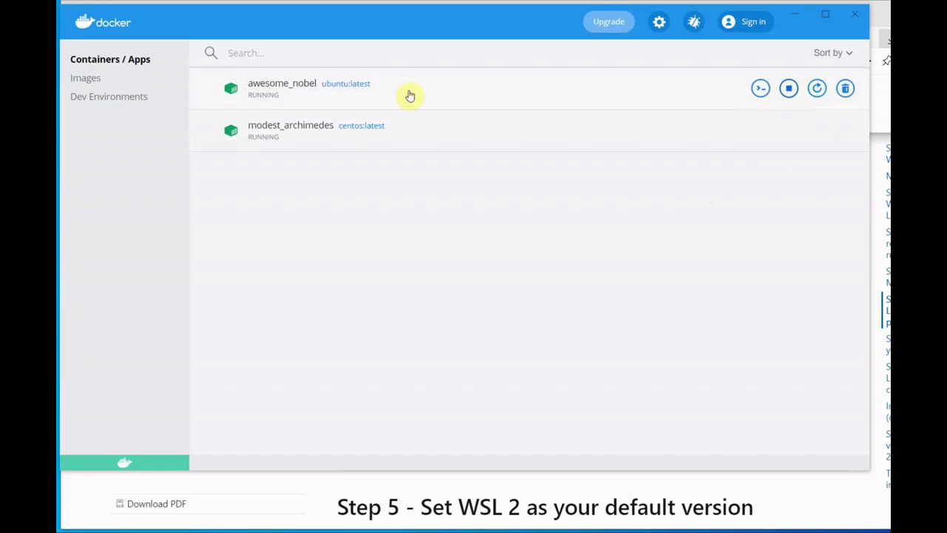
pyautogui.click(789, 89)
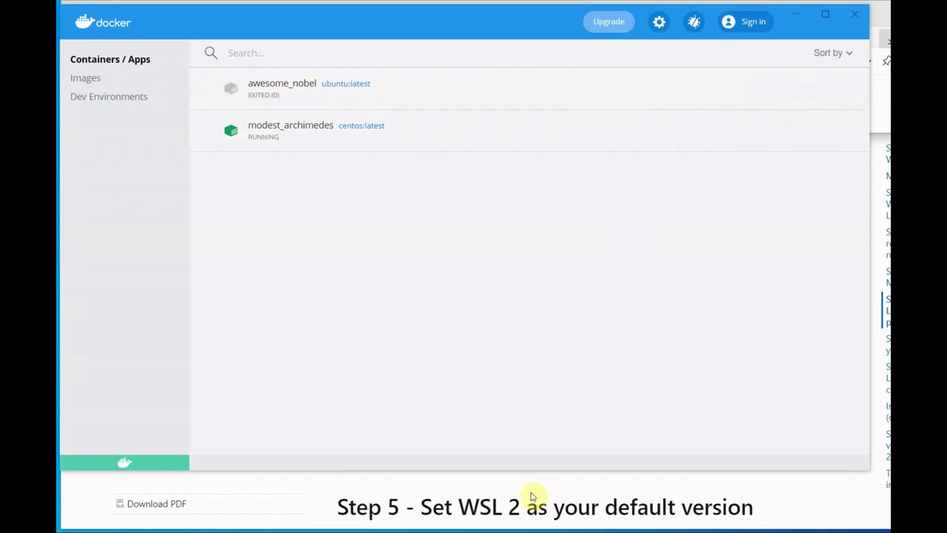
# - Switch to Command Prompt, list containers with "docker ps" and "docker ps -a", and highlight the ubuntu container's status
pyautogui.moveTo(460, 532)
pyautogui.click(493, 501)
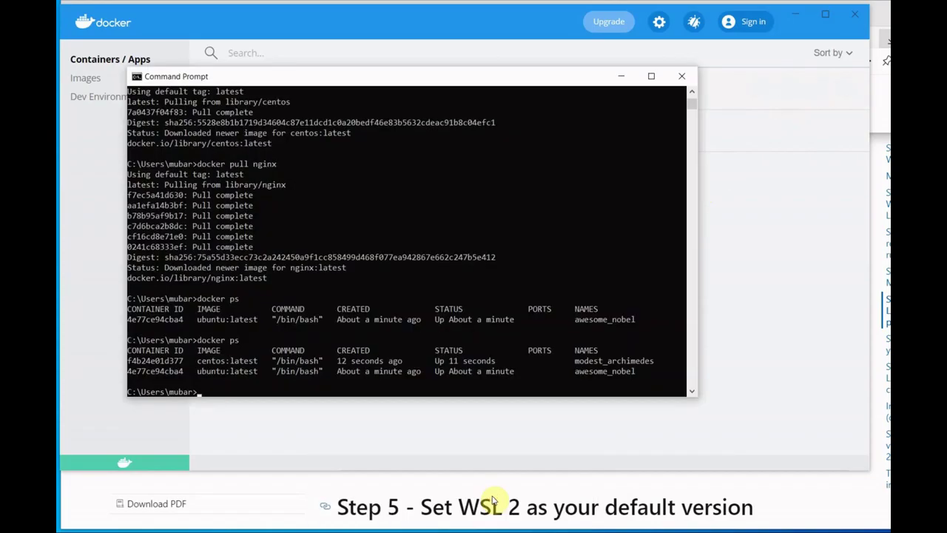
pyautogui.press('Up')
pyautogui.press('Return')
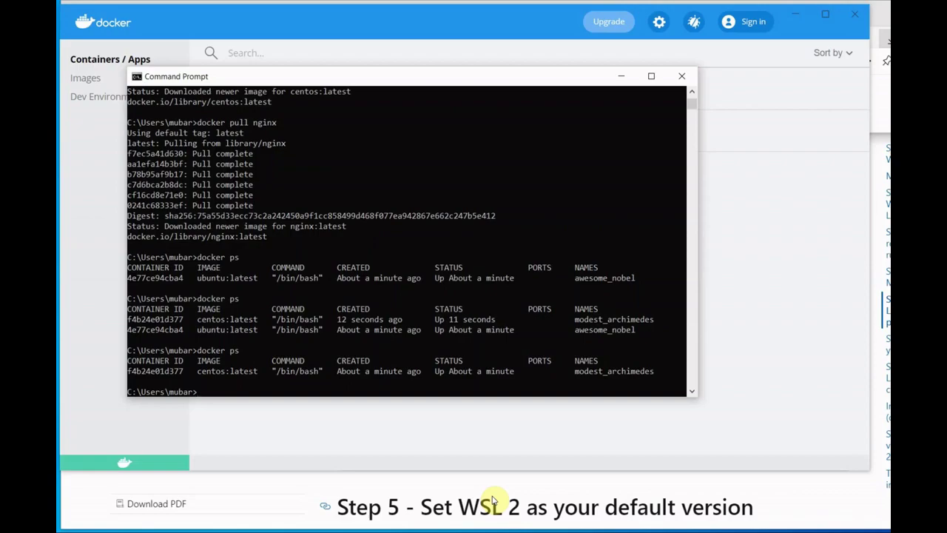
pyautogui.write('docker ps -a')
pyautogui.press('Return')
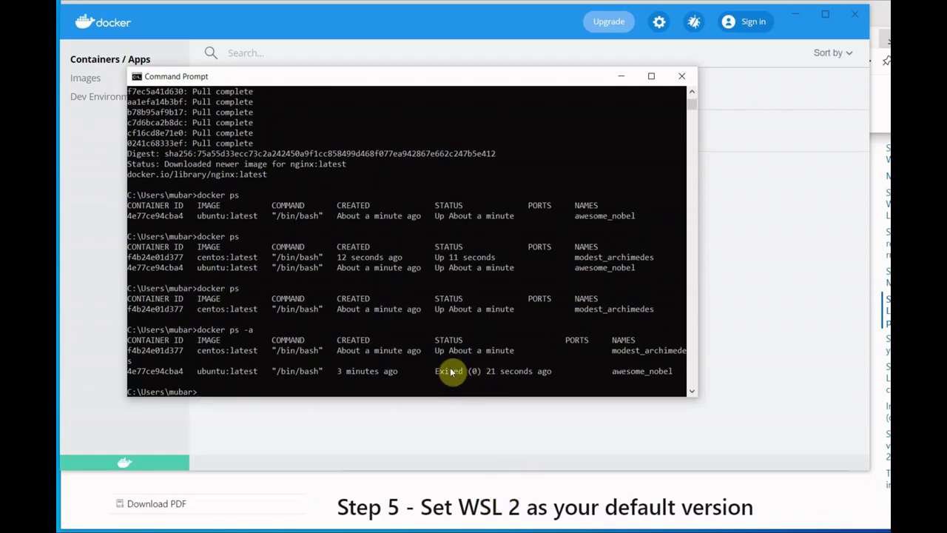
pyautogui.moveTo(436, 370); pyautogui.dragTo(468, 375)
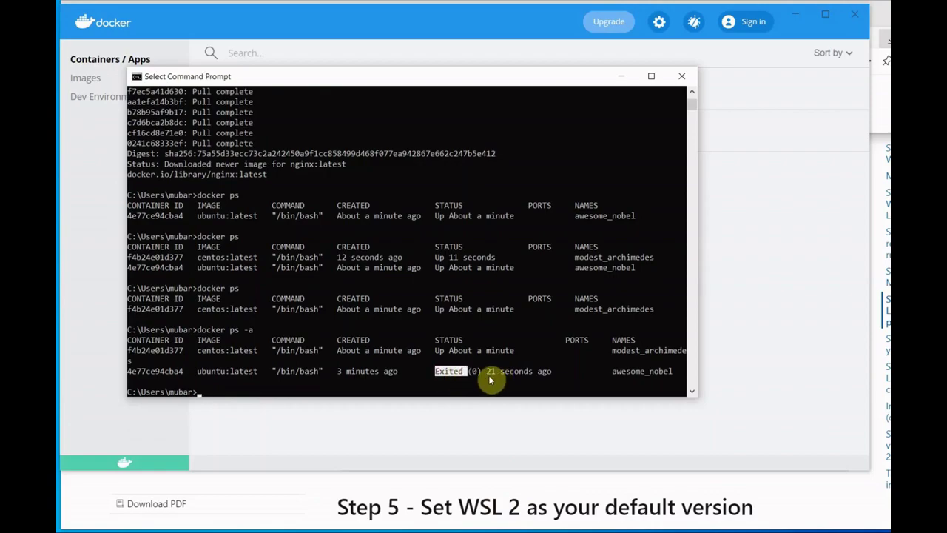
pyautogui.click(260, 288)
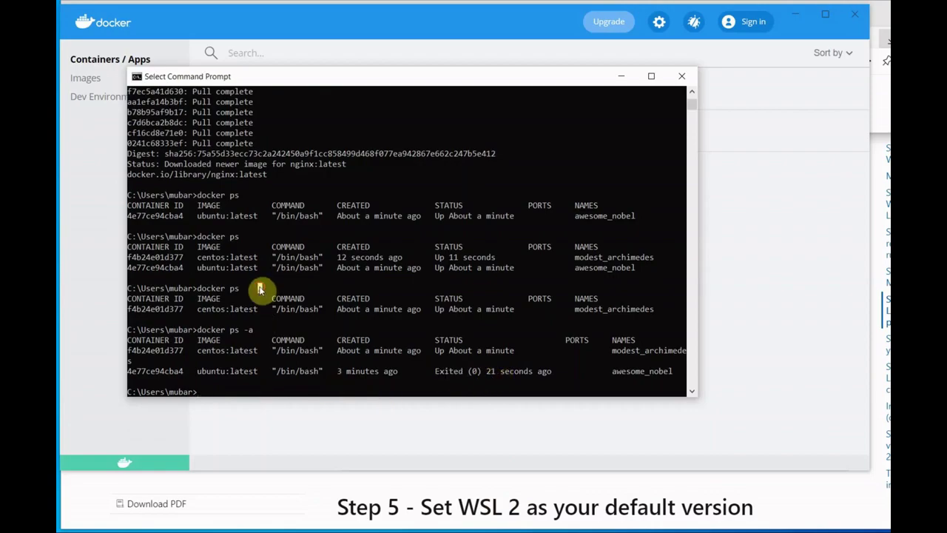
# - Switch to Docker Desktop and remove the stopped ubuntu:latest container with all its data
pyautogui.click(718, 272)
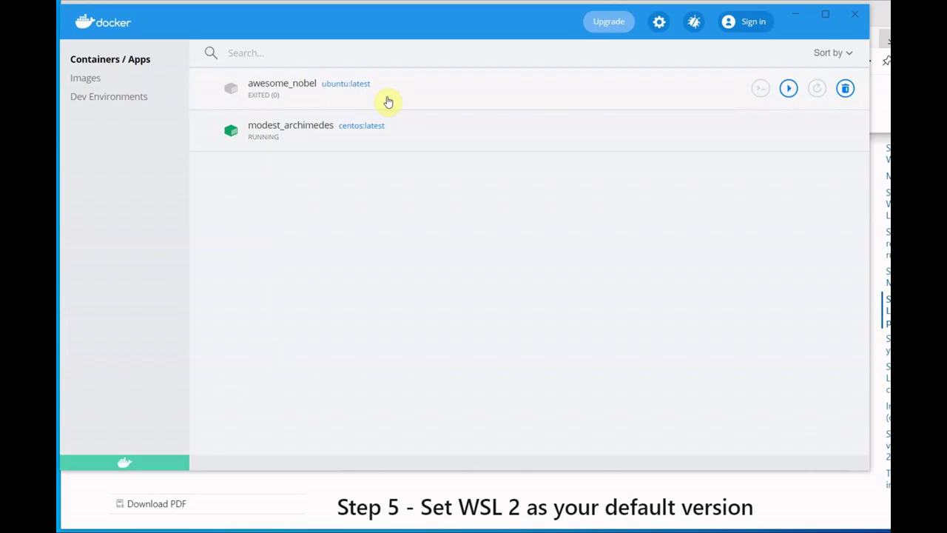
pyautogui.click(846, 89)
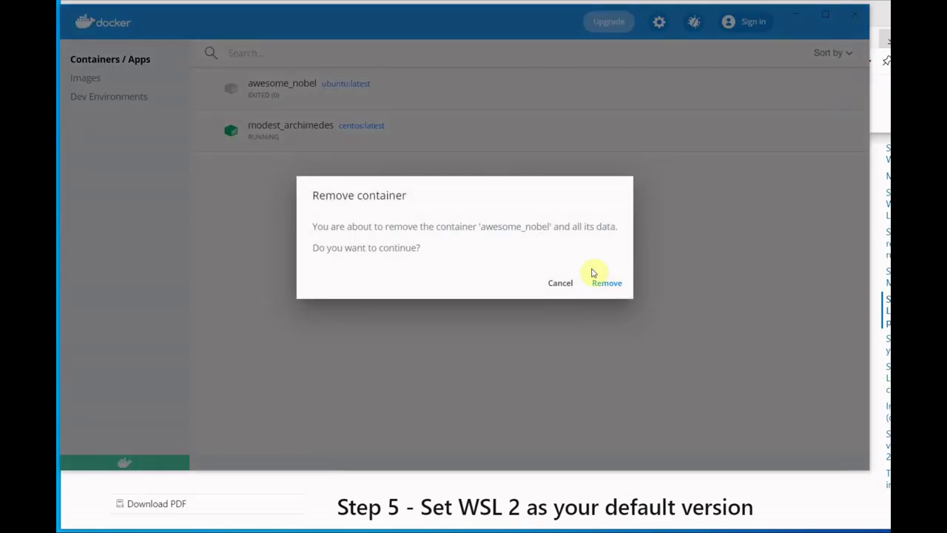
pyautogui.click(598, 283)
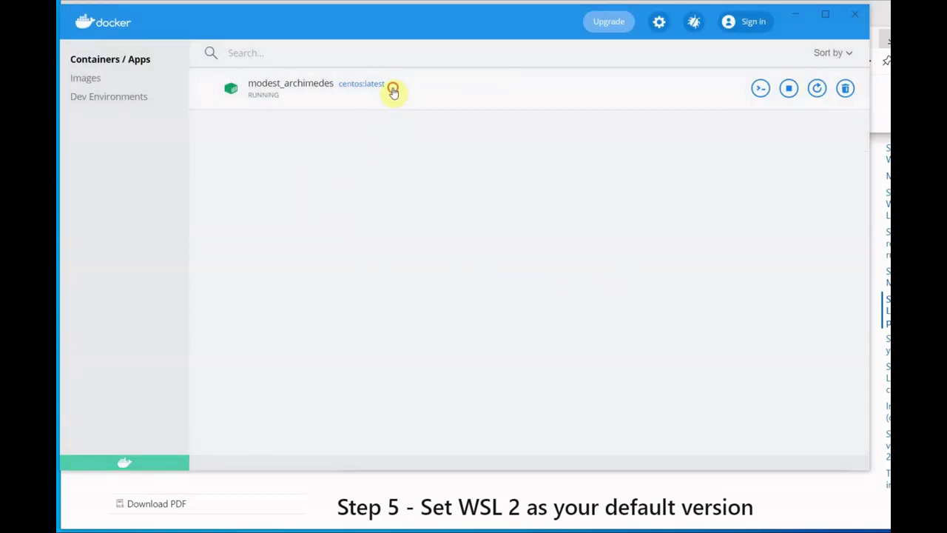
# - Open the centos:latest container's details and review its logs, environment information and usage statistics
pyautogui.click(393, 89)
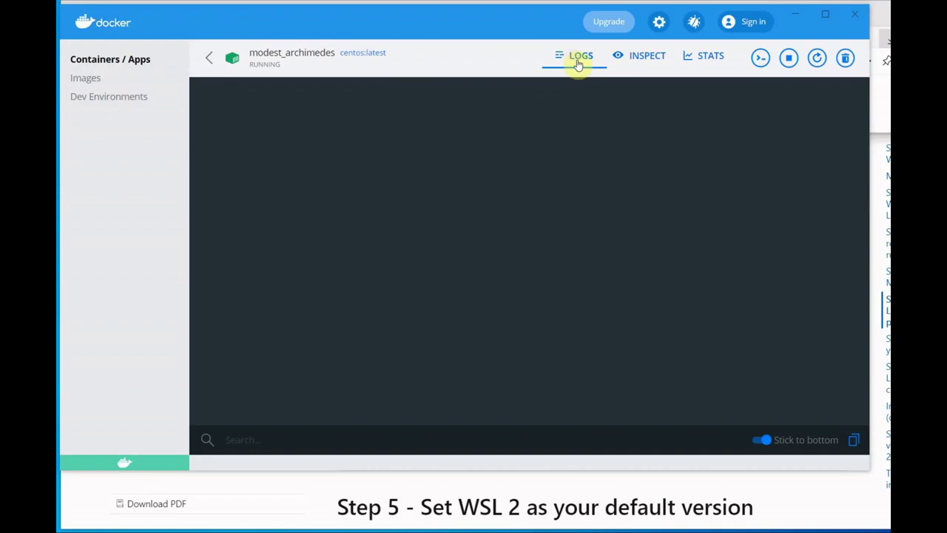
pyautogui.click(649, 59)
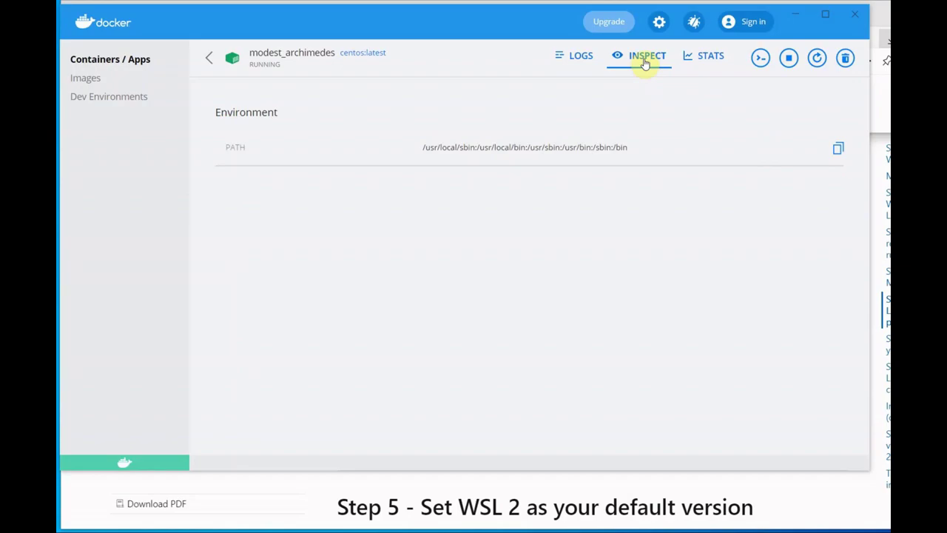
pyautogui.click(707, 60)
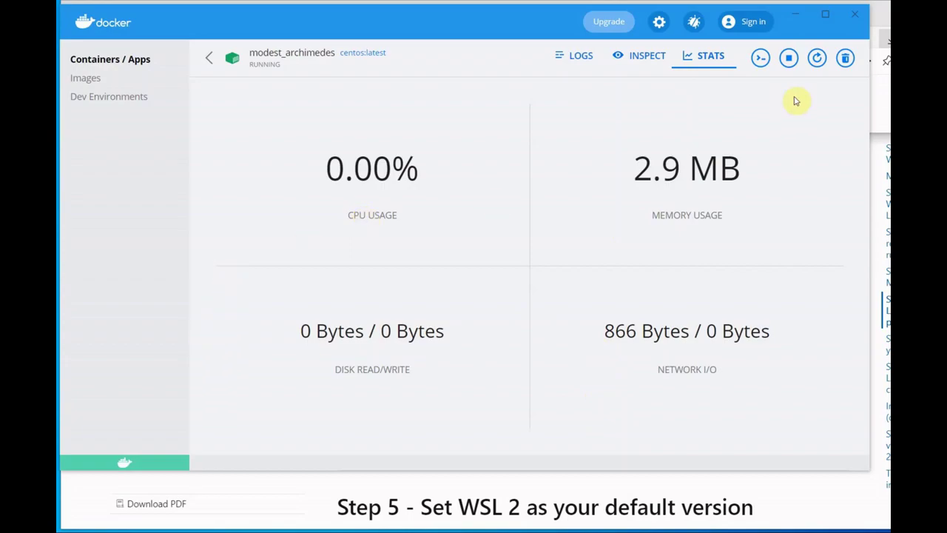
pyautogui.click(563, 62)
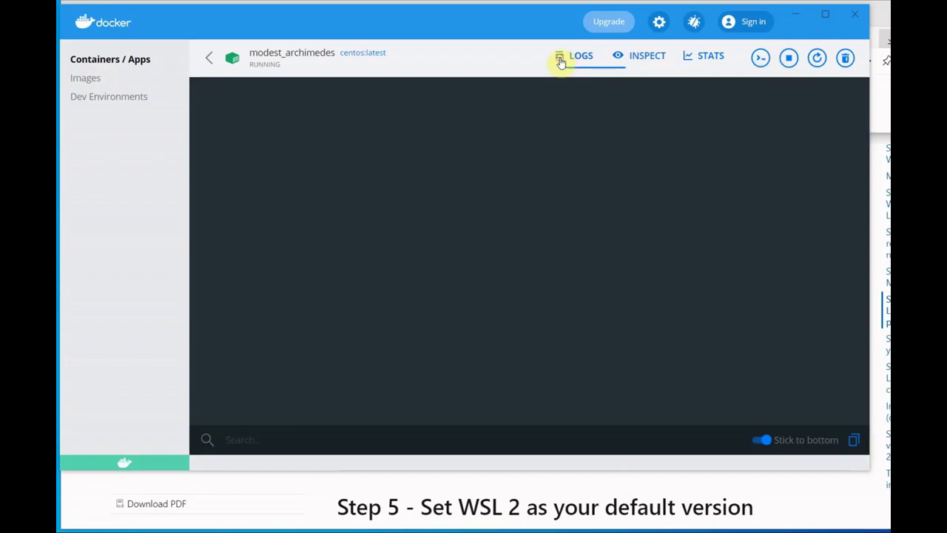
pyautogui.click(650, 62)
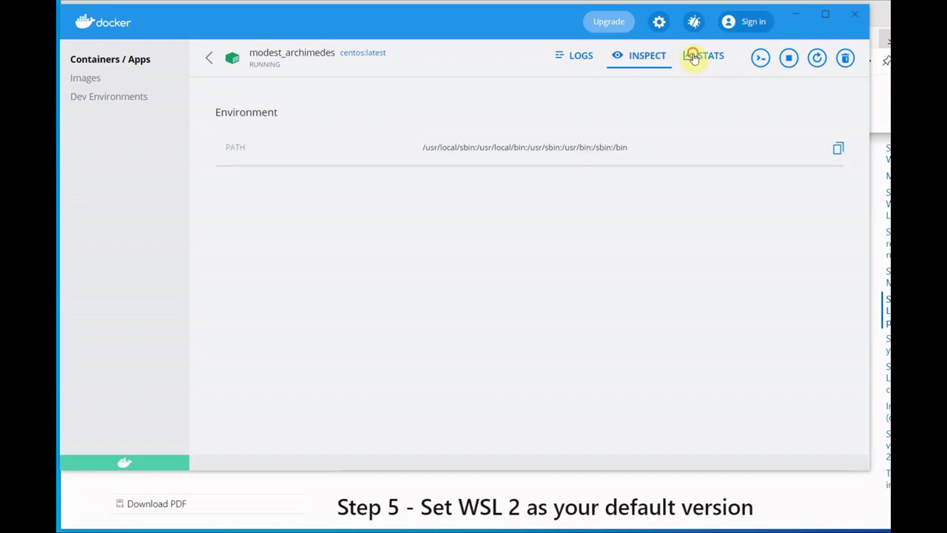
pyautogui.click(695, 57)
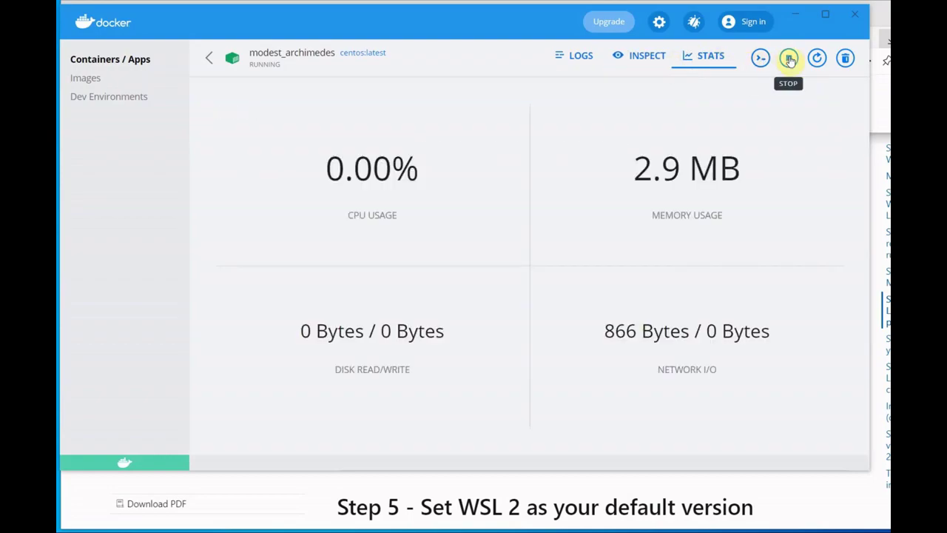
# - Stop the centos:latest container and remove it with all its data
pyautogui.click(790, 59)
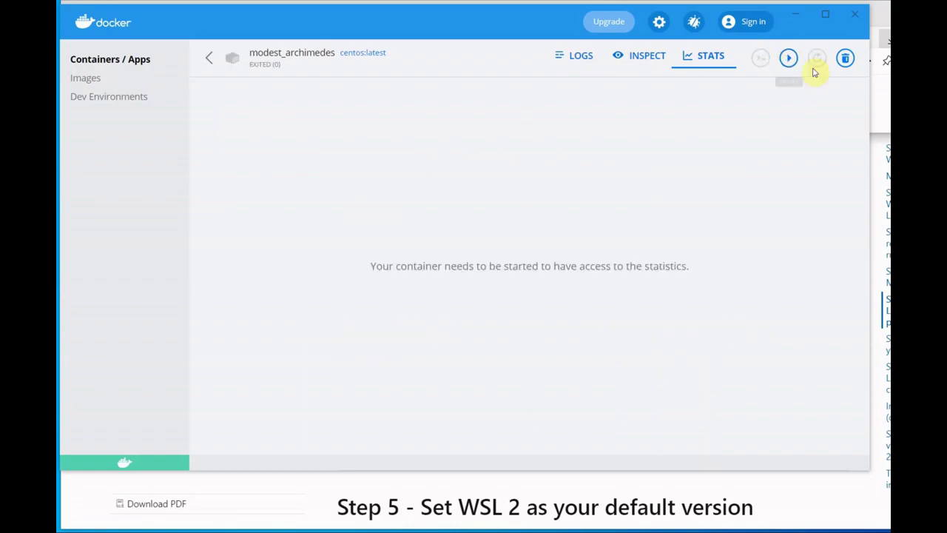
pyautogui.click(845, 60)
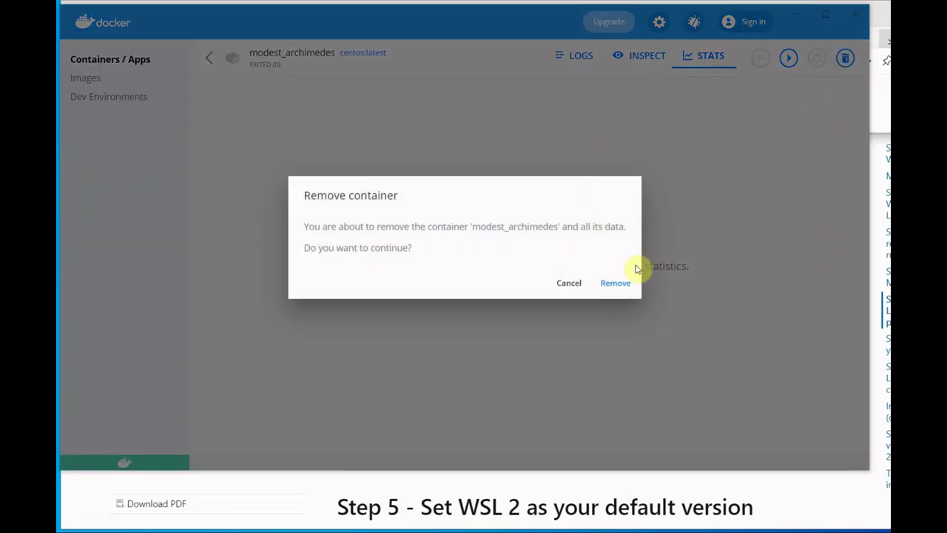
pyautogui.click(621, 283)
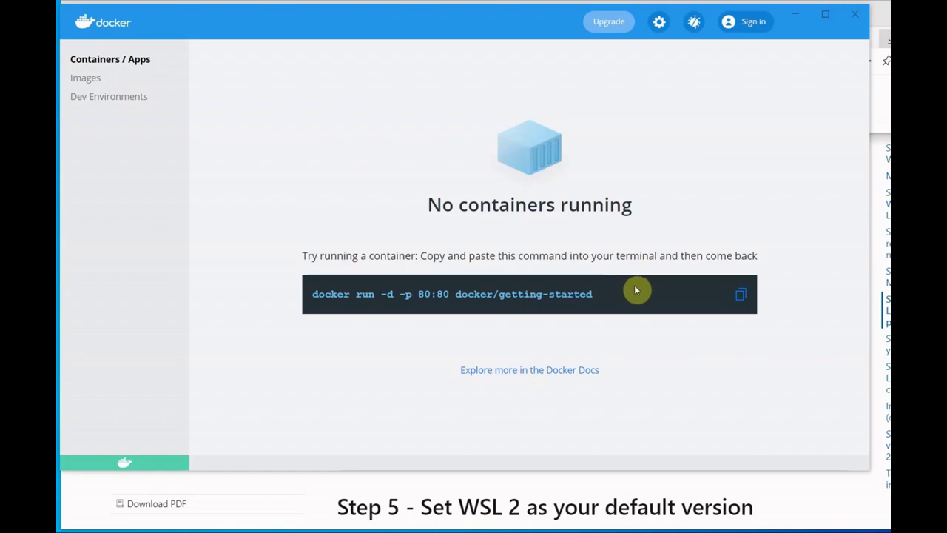
pyautogui.click(380, 110)
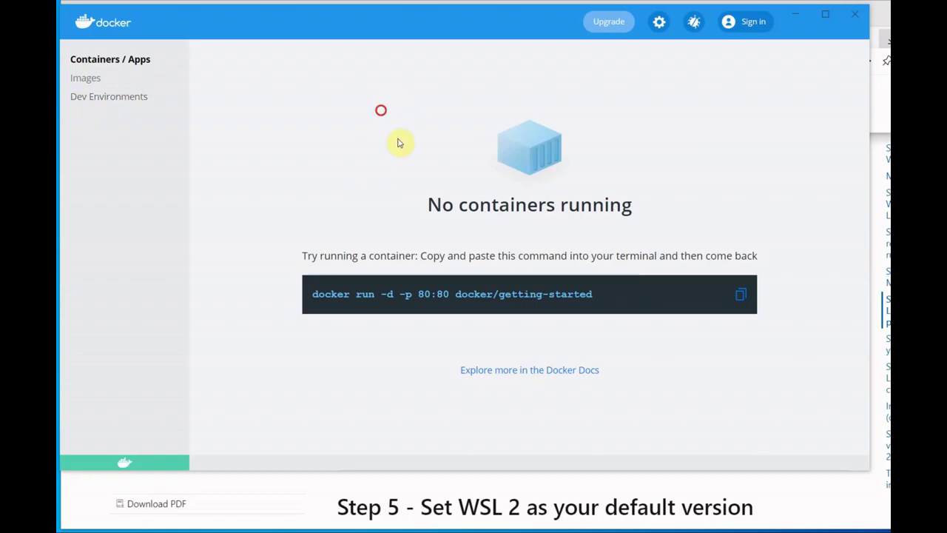
pyautogui.moveTo(397, 143); pyautogui.dragTo(656, 249)
pyautogui.click(508, 247)
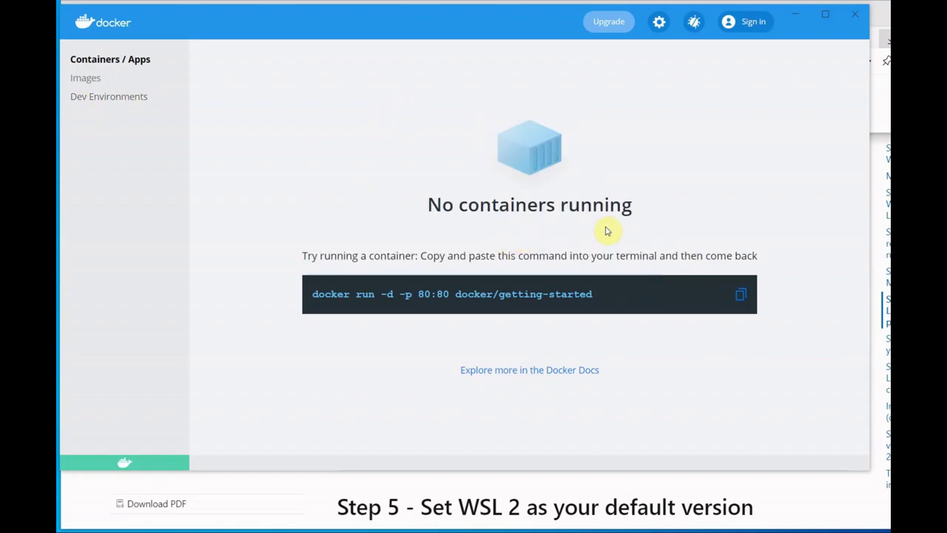
# - Display the local images, and switch to Command Prompt to check for running containers with "docker ps"
pyautogui.click(86, 79)
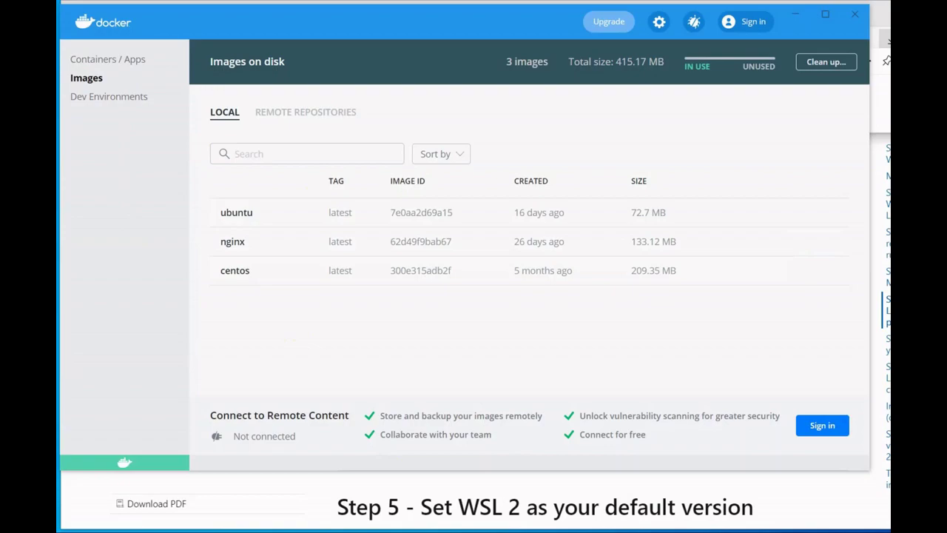
pyautogui.click(478, 507)
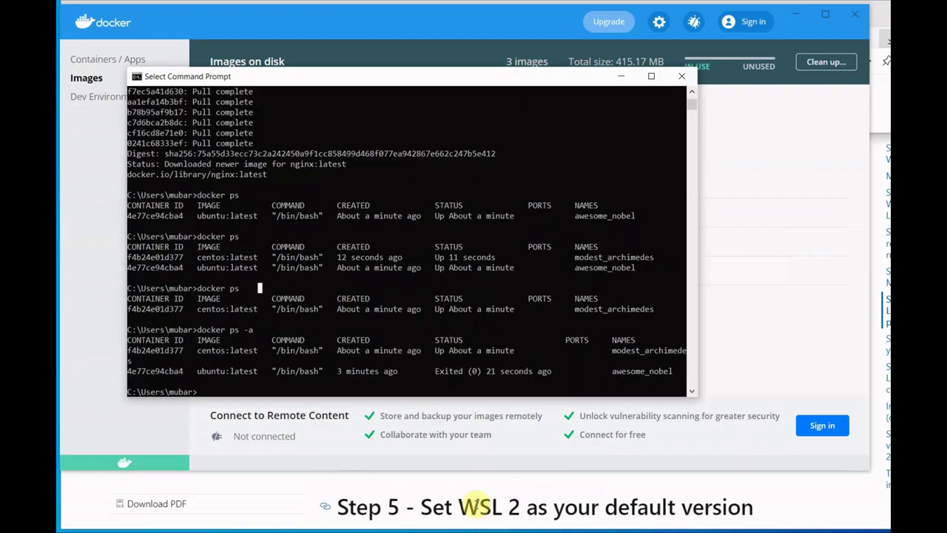
pyautogui.write('e')
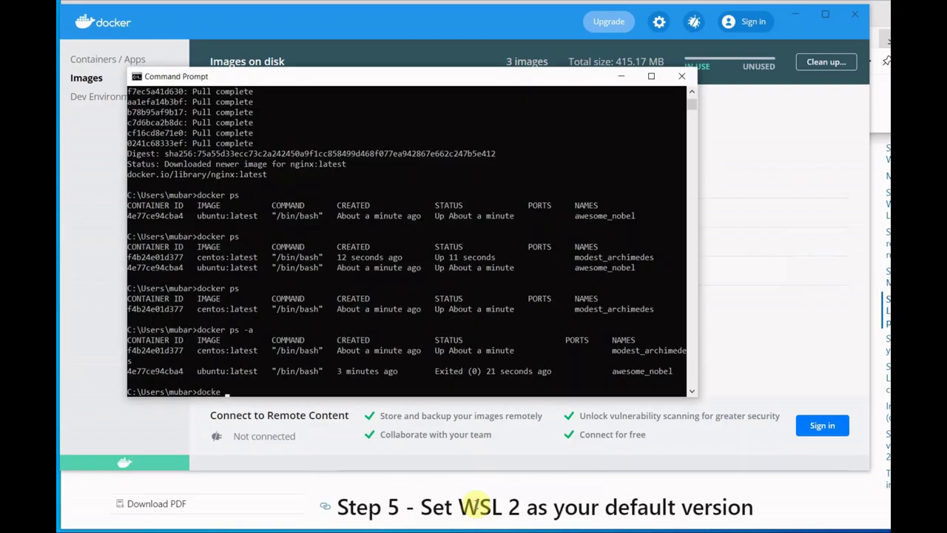
pyautogui.write('r ps')
pyautogui.press('Return')
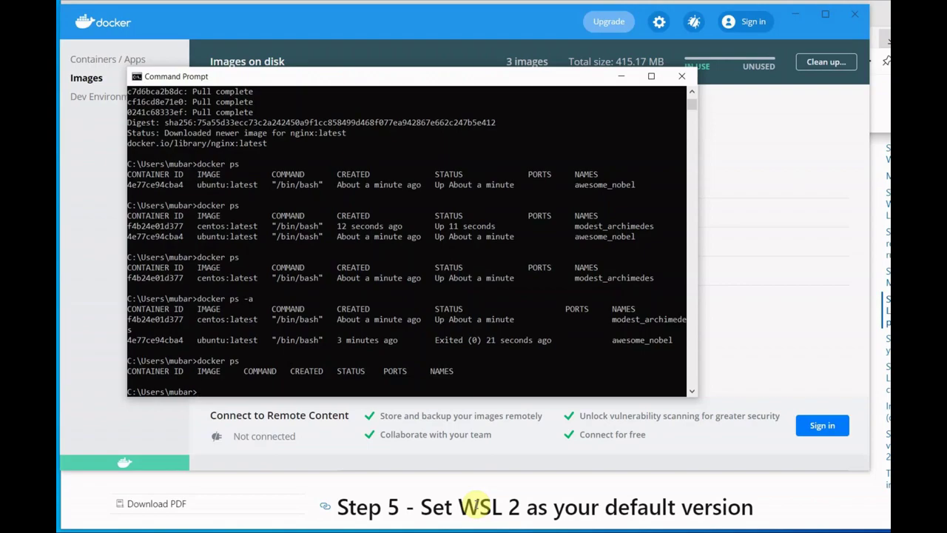
# - List the locally stored images by running "docker images" at the prompt
pyautogui.write('dcoker images')
pyautogui.press('Return')
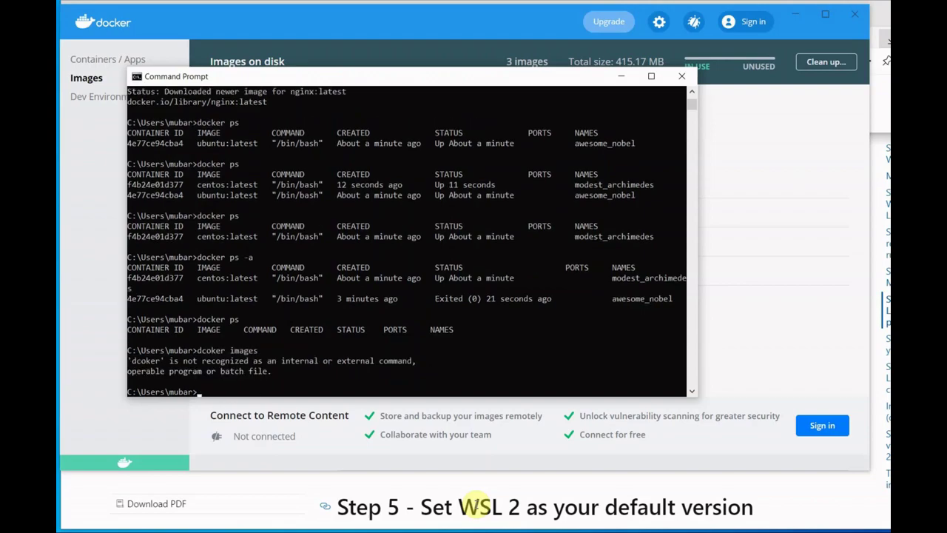
pyautogui.write('docker images')
pyautogui.press('Return')
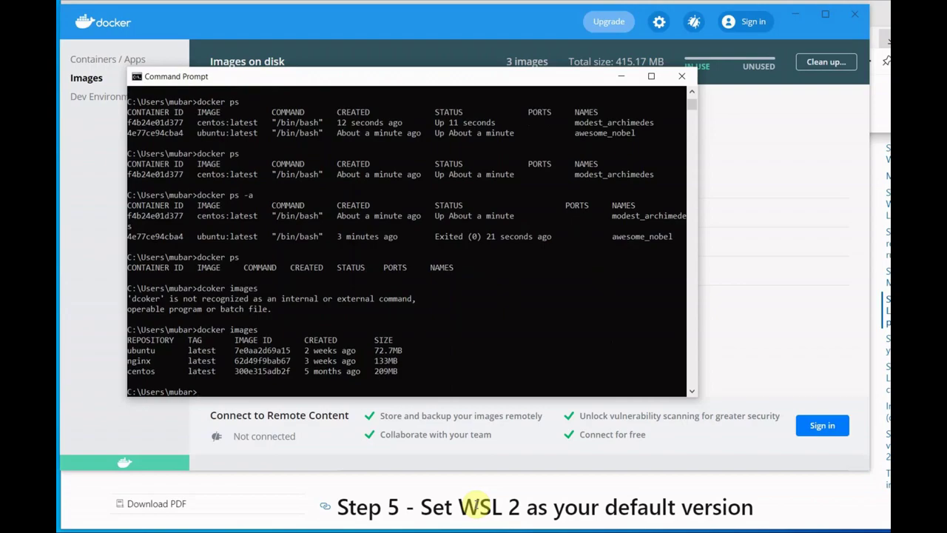
# - Return to Docker Desktop and display its containers overview
pyautogui.click(713, 164)
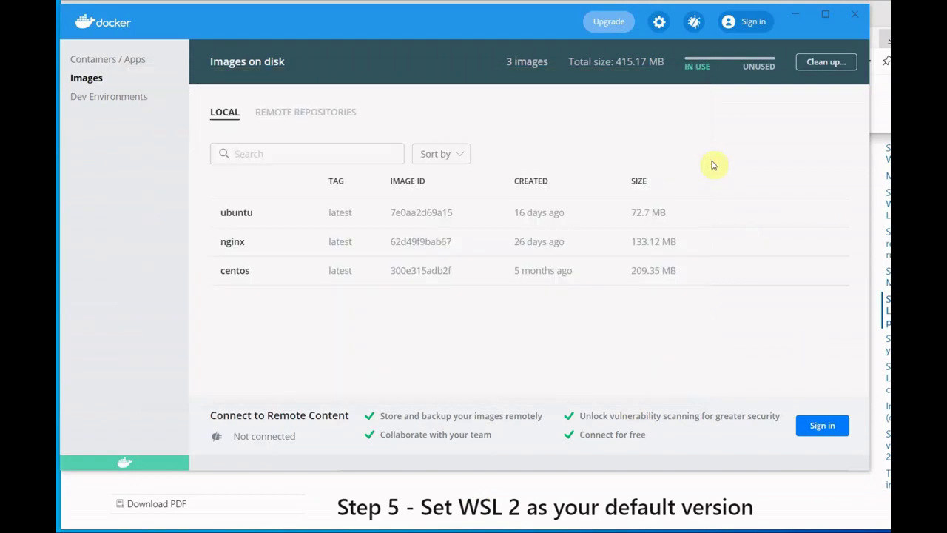
pyautogui.click(92, 62)
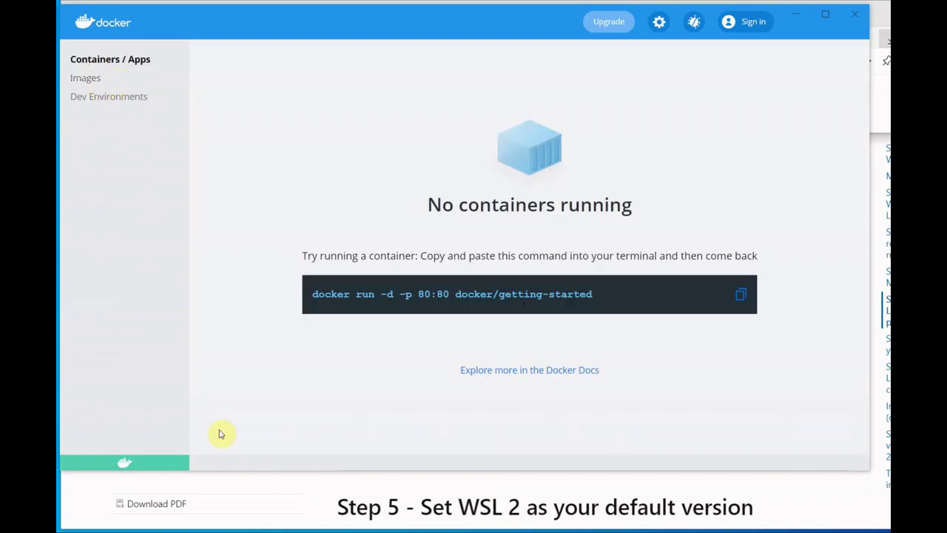